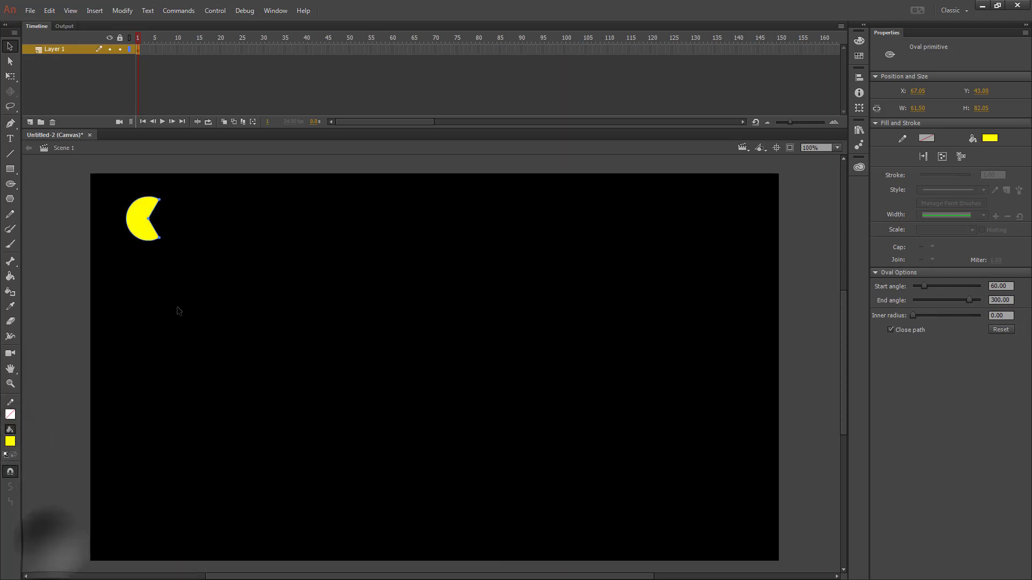
- Convert the yellow Pac-Man oval into a Movie Clip symbol named 'Pacman' and show the Library
{"action": "right_click", "coordinate": [138, 226]}
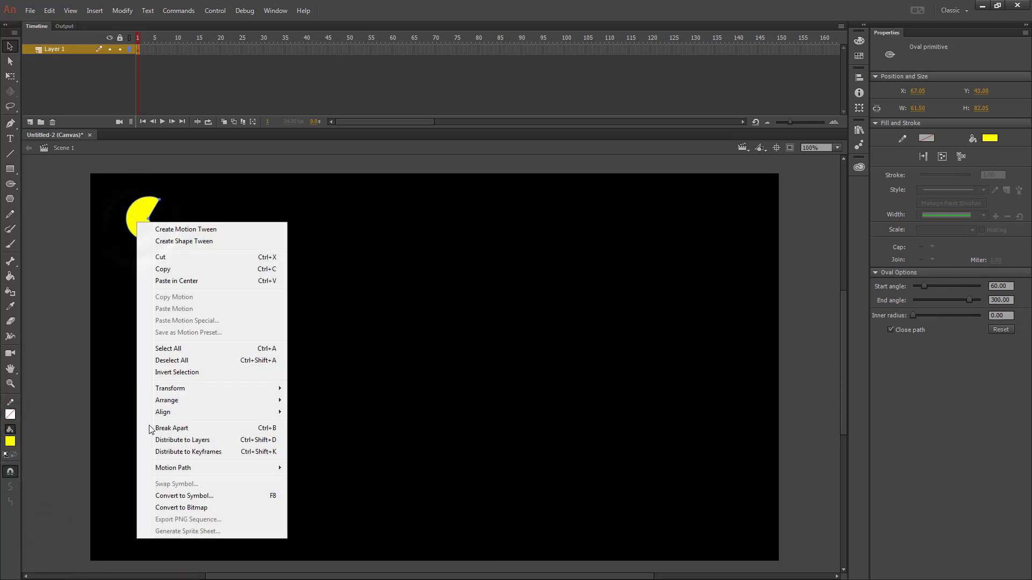
{"action": "left_click", "coordinate": [192, 494]}
{"action": "type", "text": "Pacman"}
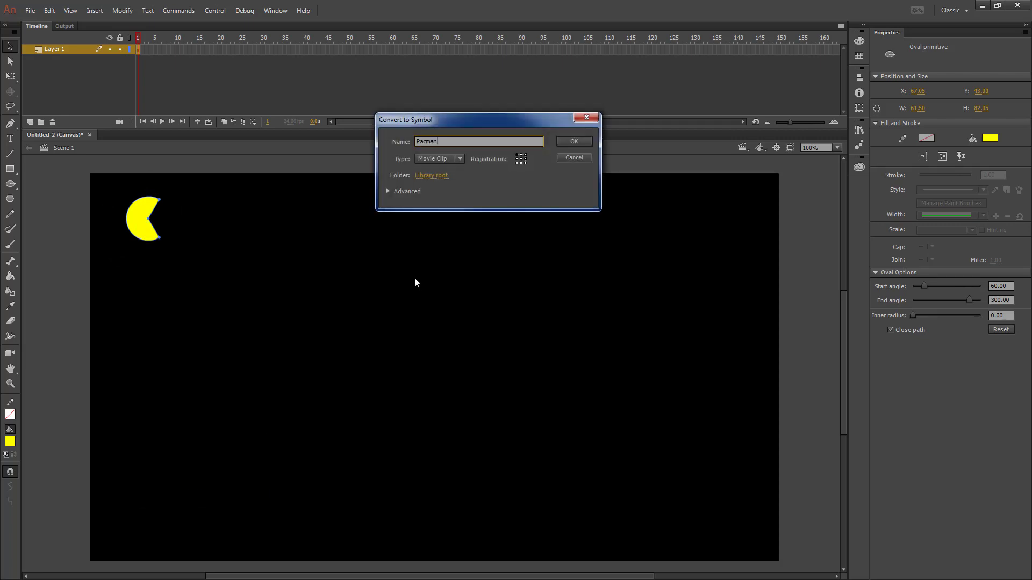
{"action": "key", "text": "Return"}
{"action": "left_click", "coordinate": [858, 130]}
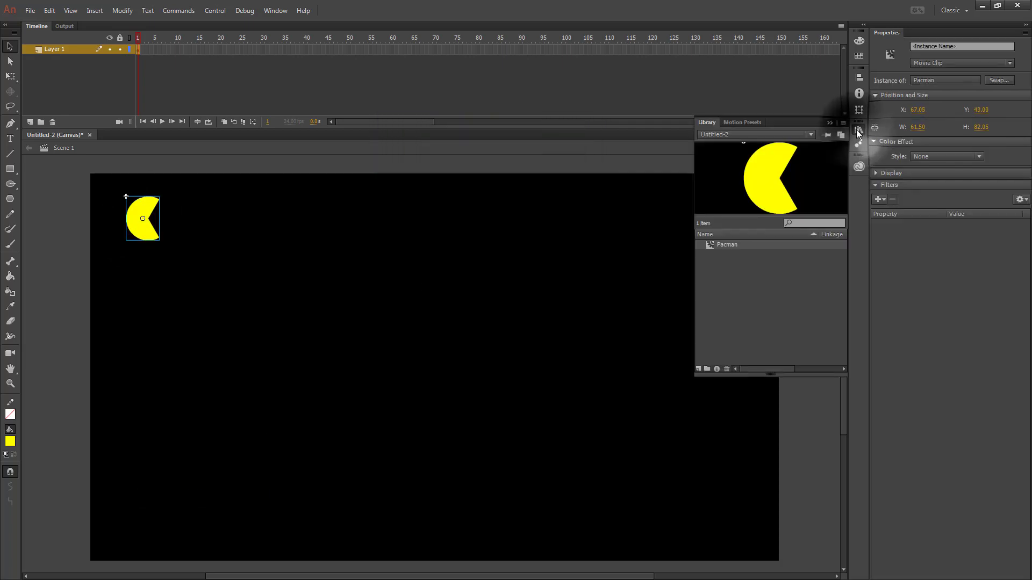
- Edit the Pacman symbol and insert keyframes at frame 10 and frame 6 on Layer 1
{"action": "double_click", "coordinate": [710, 245]}
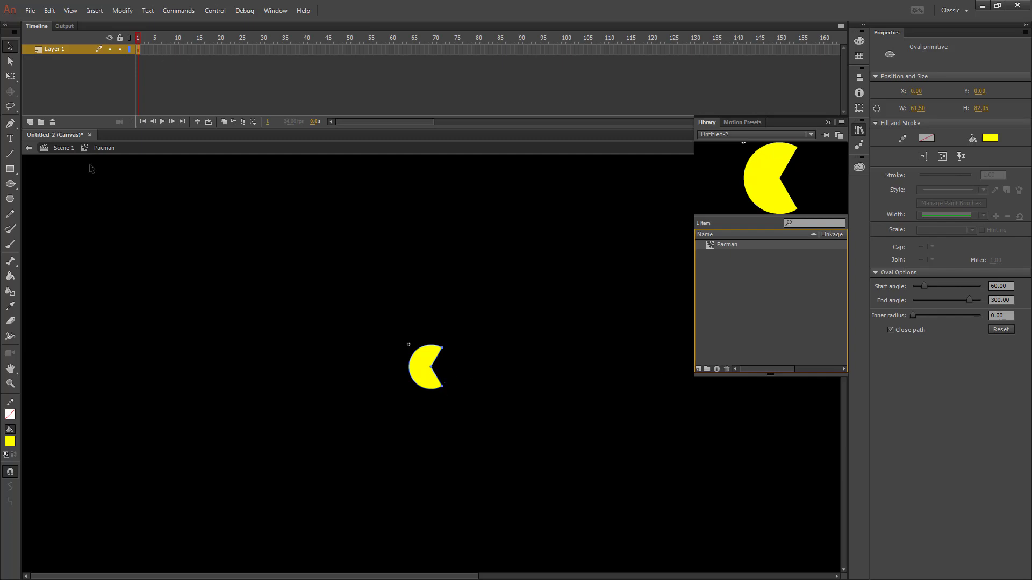
{"action": "left_click", "coordinate": [160, 50]}
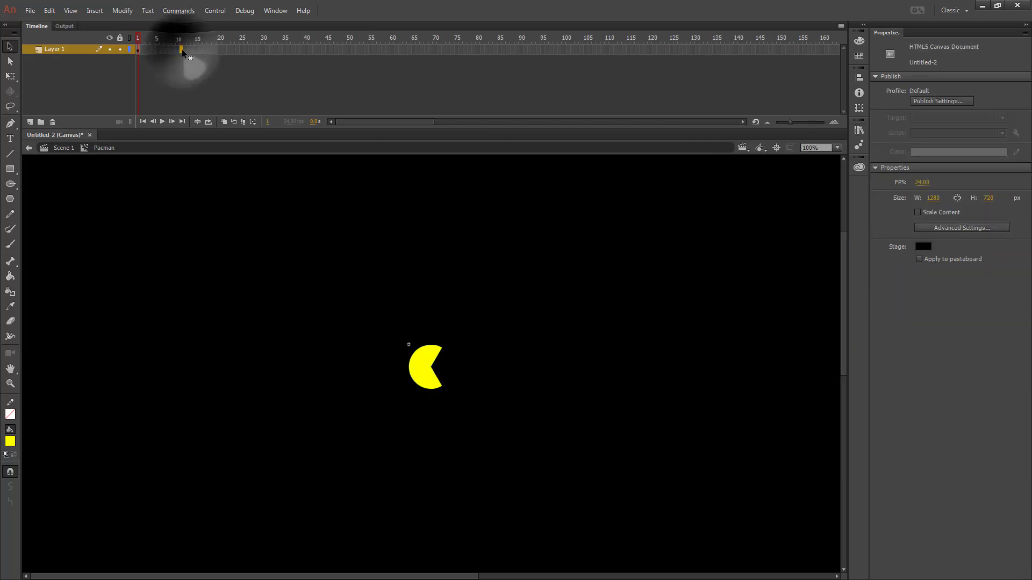
{"action": "right_click", "coordinate": [182, 50]}
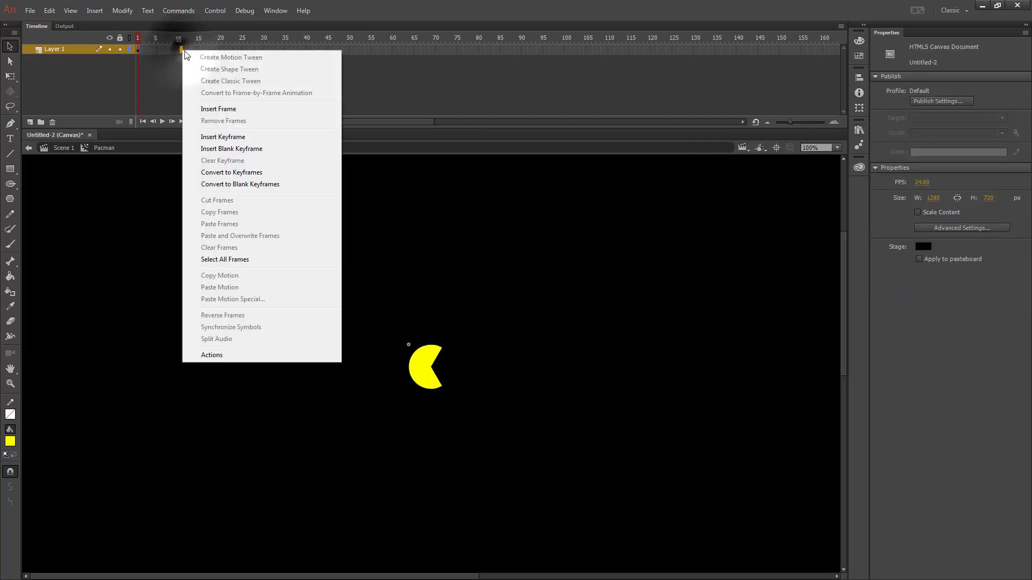
{"action": "left_click", "coordinate": [229, 137]}
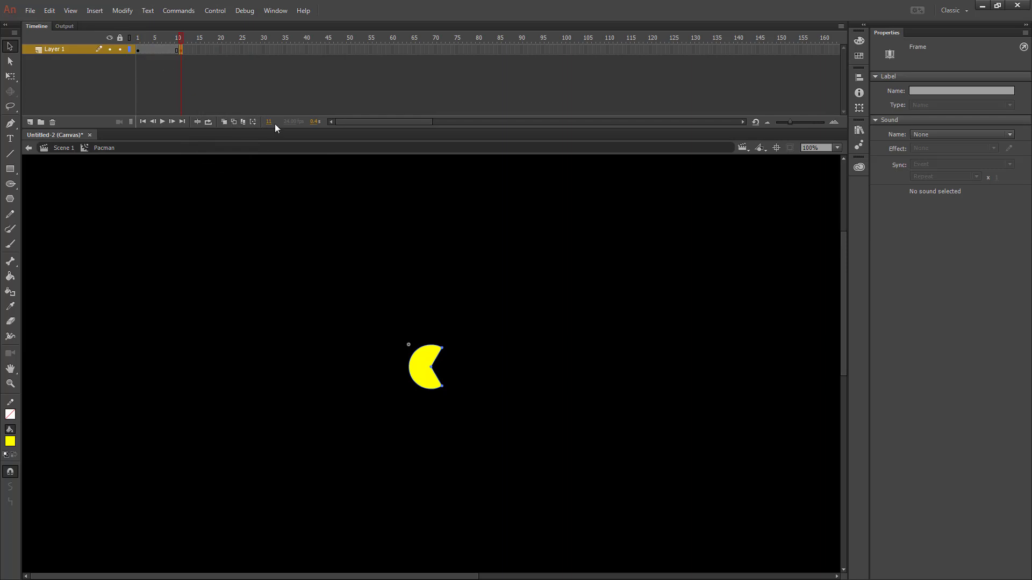
{"action": "left_click", "coordinate": [158, 49]}
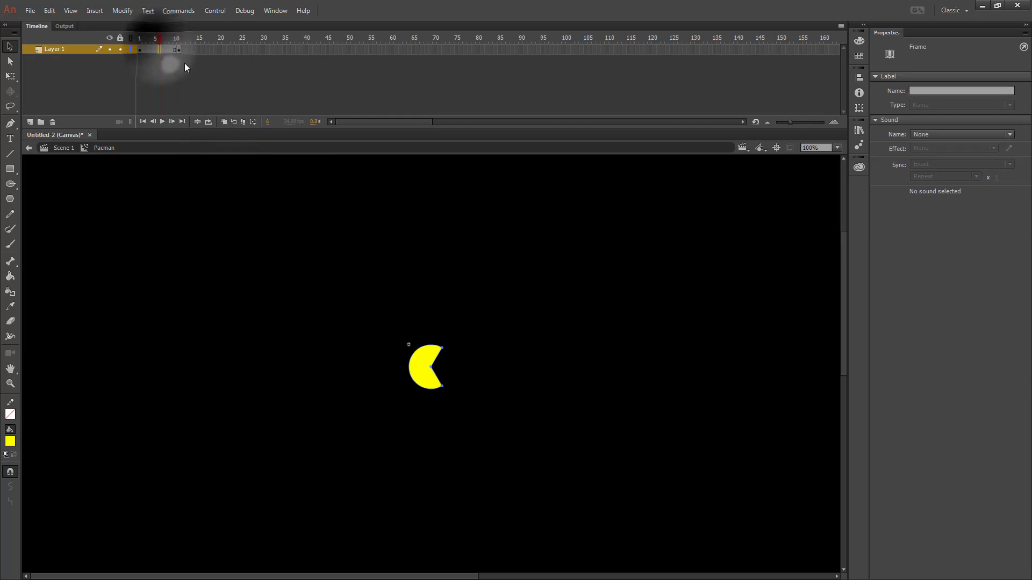
{"action": "right_click", "coordinate": [159, 51]}
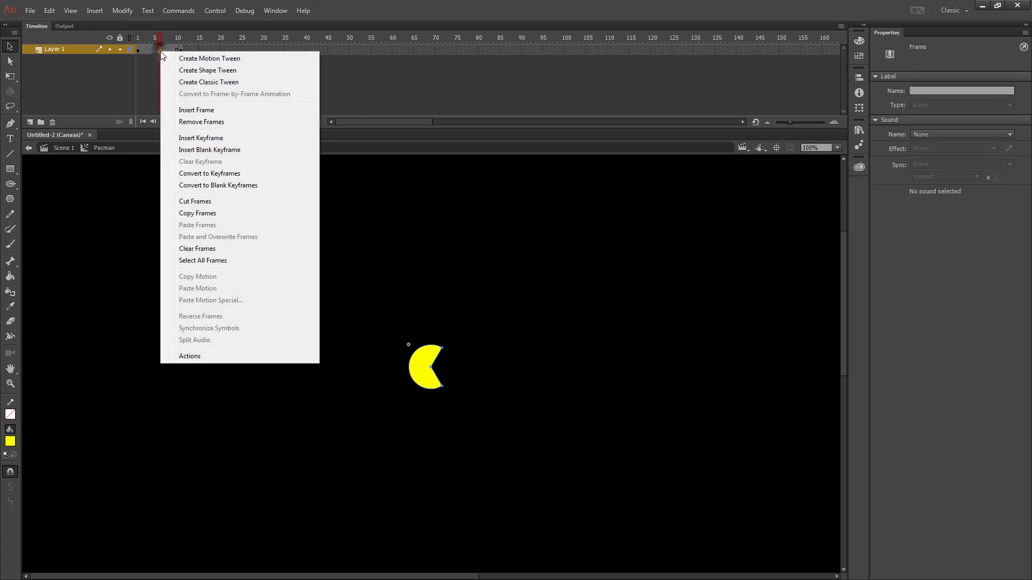
{"action": "left_click", "coordinate": [217, 139]}
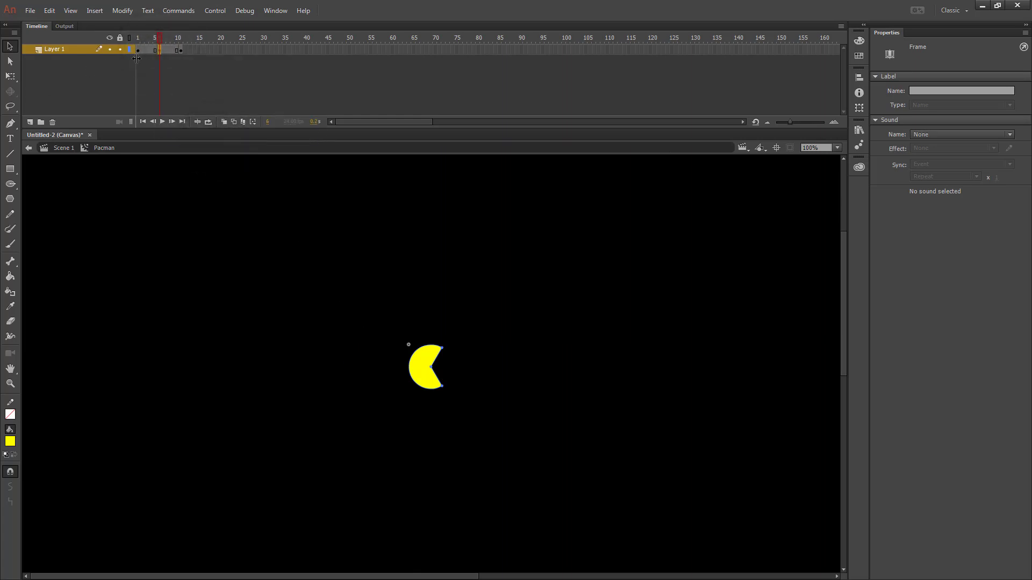
- Set the frame 6 oval's start angle to 1 and end angle to 359
{"action": "left_click", "coordinate": [425, 350]}
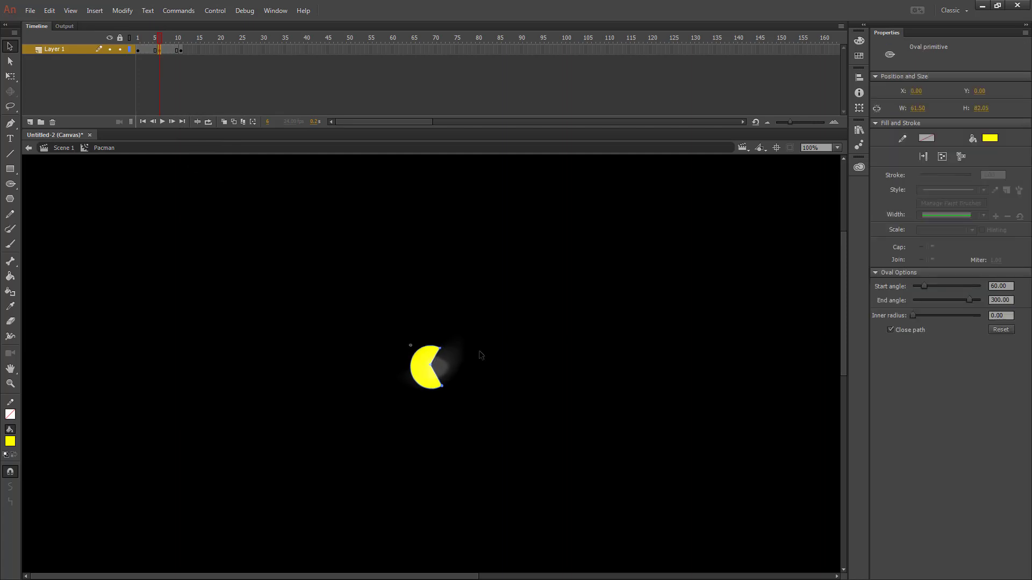
{"action": "left_click_drag", "start_coordinate": [923, 287], "coordinate": [917, 290]}
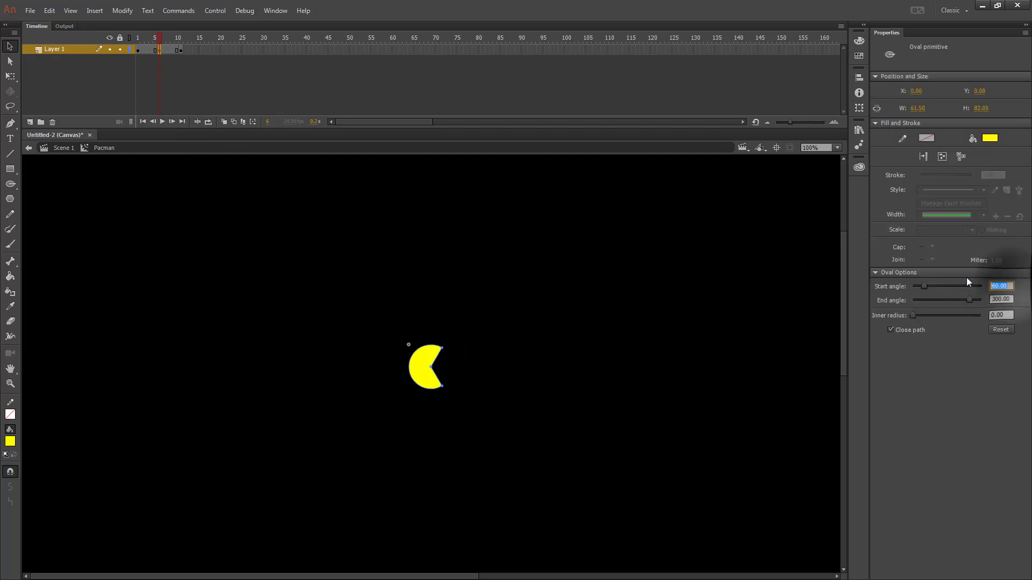
{"action": "type", "text": "1"}
{"action": "key", "text": "Tab"}
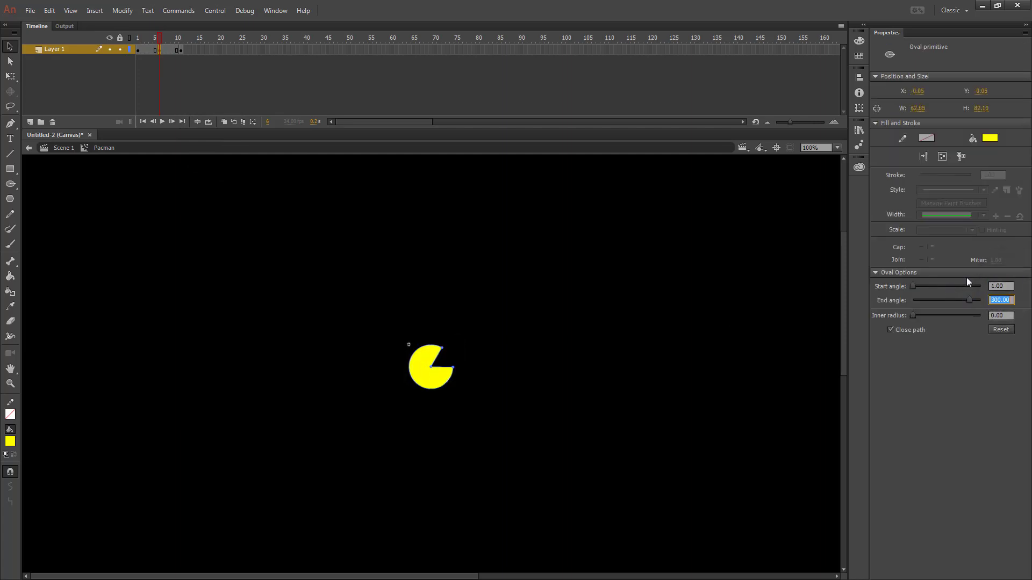
{"action": "type", "text": "359"}
{"action": "key", "text": "Return"}
- Create shape tweens on both keyframe spans of Layer 1 and scrub to preview the mouth
{"action": "left_click", "coordinate": [482, 397]}
{"action": "right_click", "coordinate": [146, 48]}
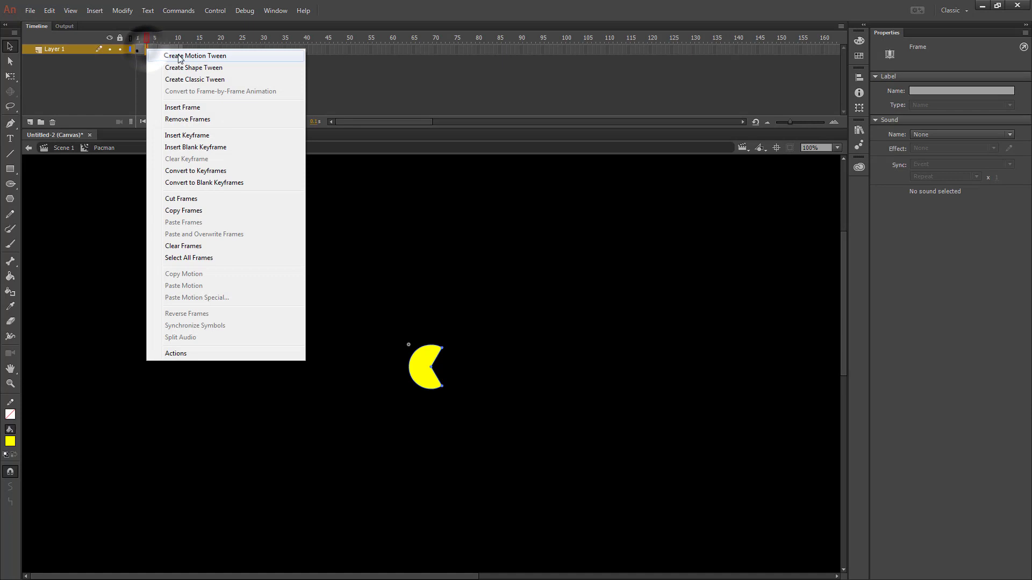
{"action": "left_click", "coordinate": [203, 68]}
{"action": "right_click", "coordinate": [169, 48]}
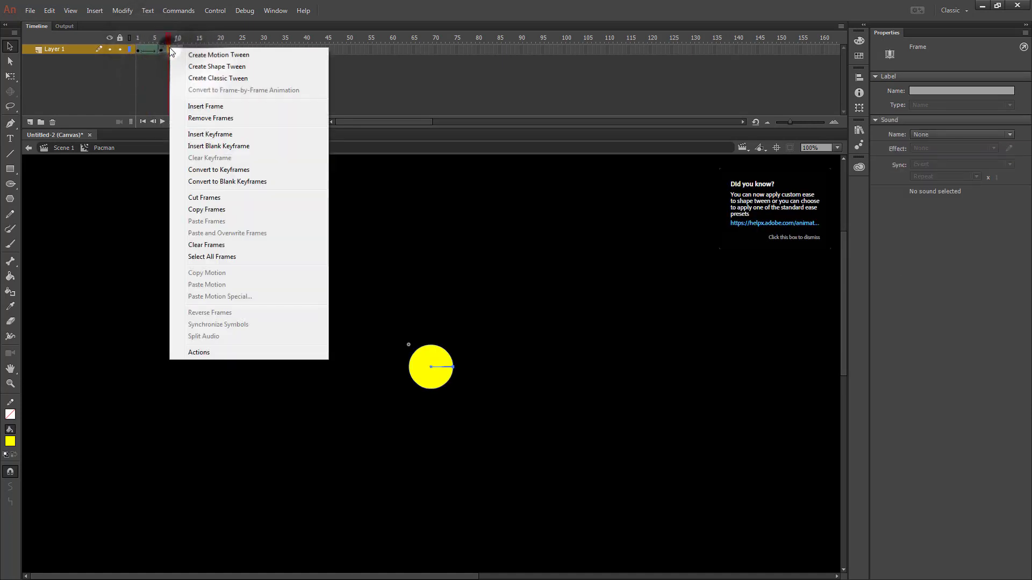
{"action": "left_click", "coordinate": [222, 72]}
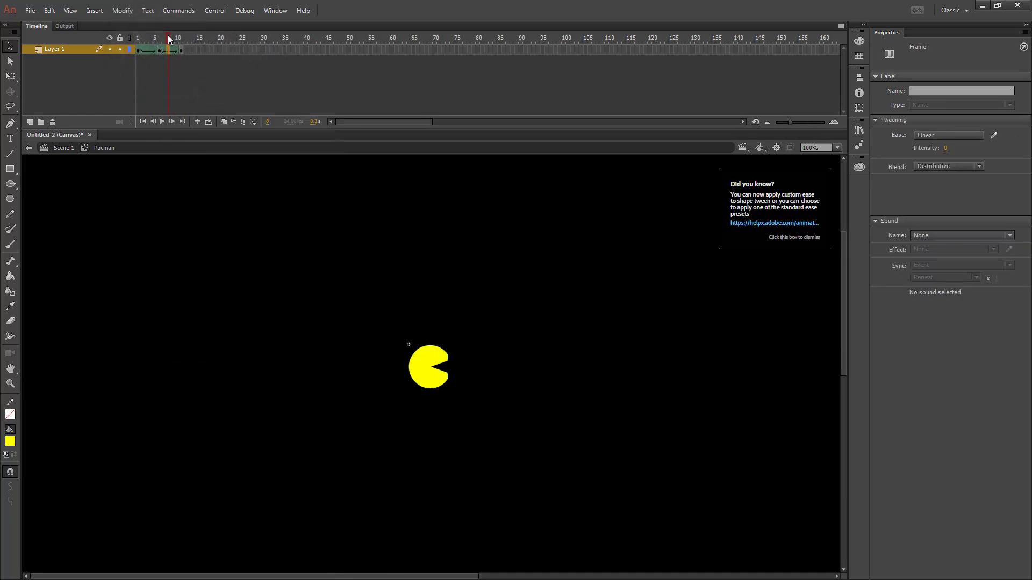
{"action": "left_click_drag", "start_coordinate": [169, 38], "coordinate": [132, 44]}
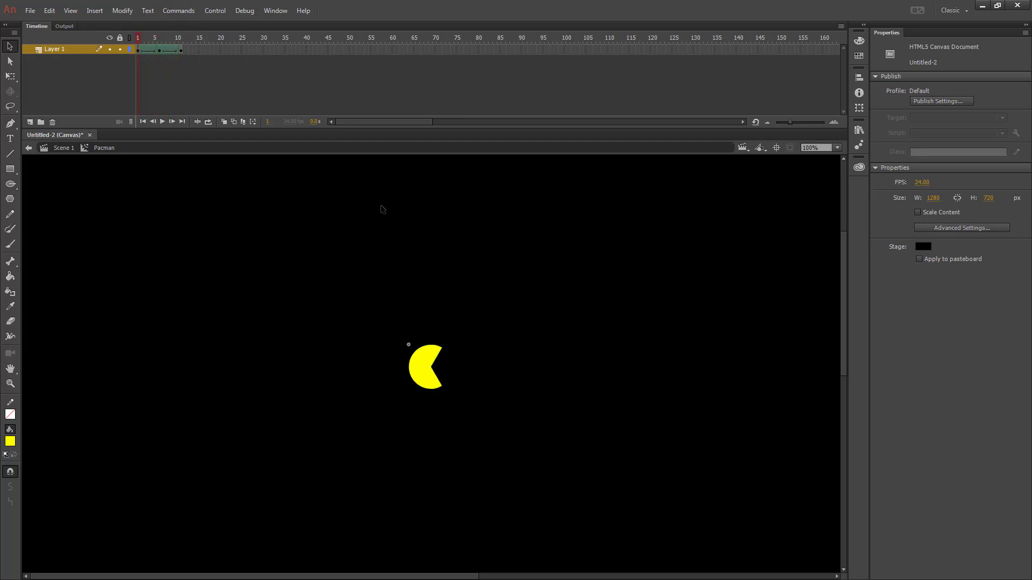
- Add a first shape hint to Pac-Man and zoom in closely on the shape
{"action": "left_click", "coordinate": [121, 11]}
{"action": "mouse_move", "coordinate": [165, 102]}
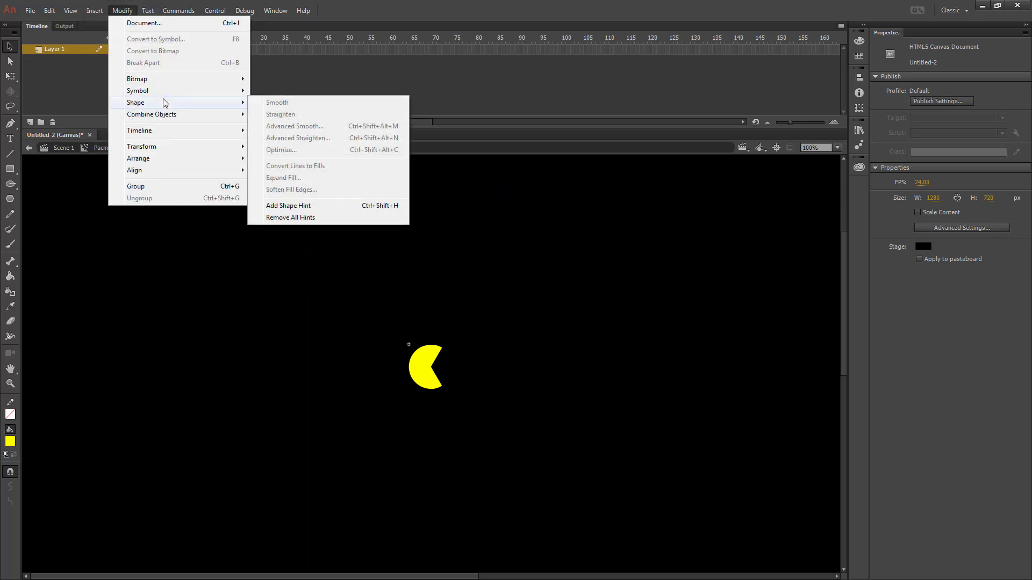
{"action": "left_click", "coordinate": [384, 206]}
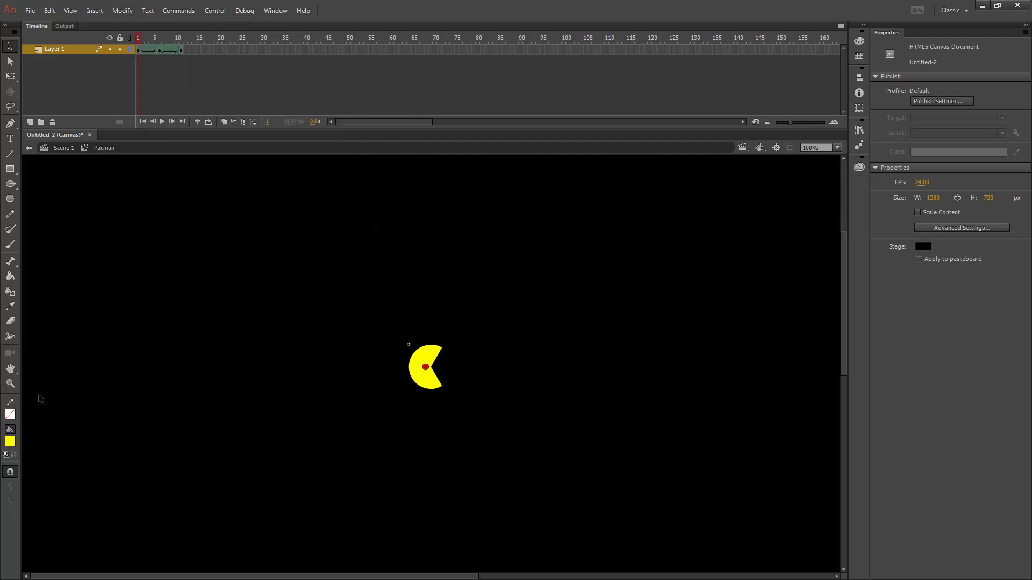
{"action": "left_click", "coordinate": [10, 384]}
{"action": "left_click_drag", "start_coordinate": [402, 336], "coordinate": [456, 401]}
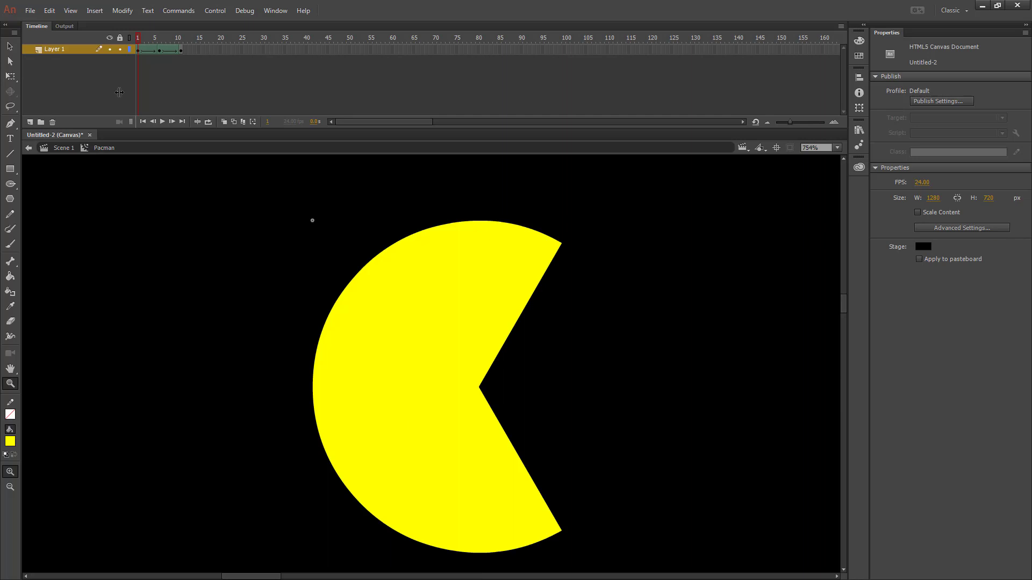
- Add more shape hints and pin them to the lower corner, upper corner and inner vertex
{"action": "left_click", "coordinate": [122, 11]}
{"action": "mouse_move", "coordinate": [155, 103]}
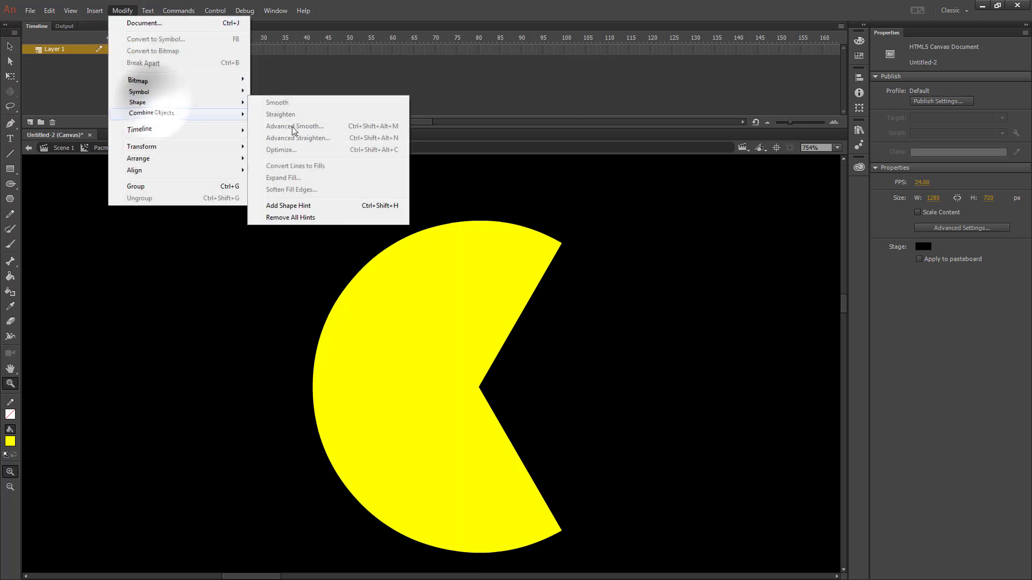
{"action": "left_click", "coordinate": [317, 205]}
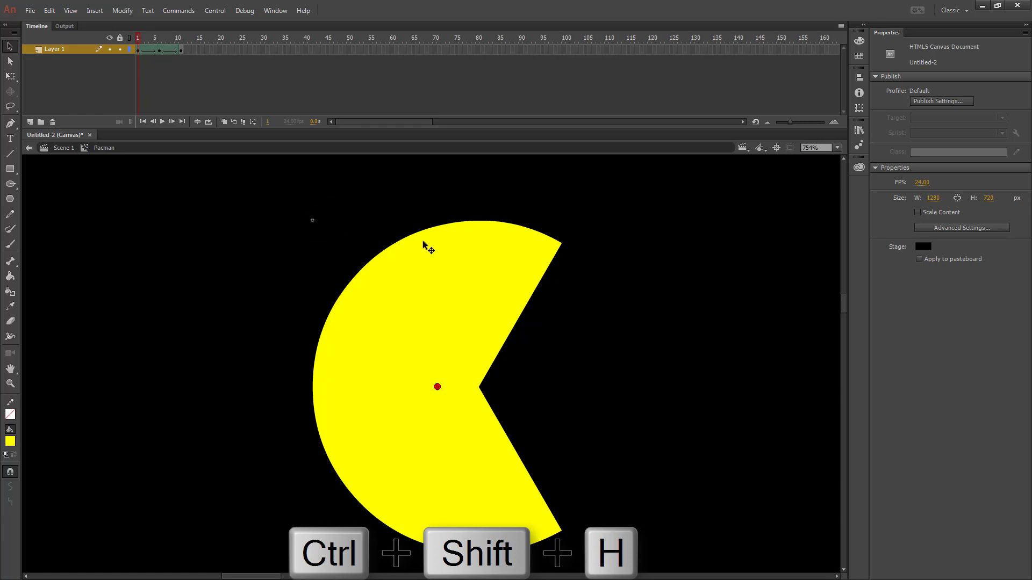
{"action": "left_click_drag", "start_coordinate": [438, 388], "coordinate": [562, 532]}
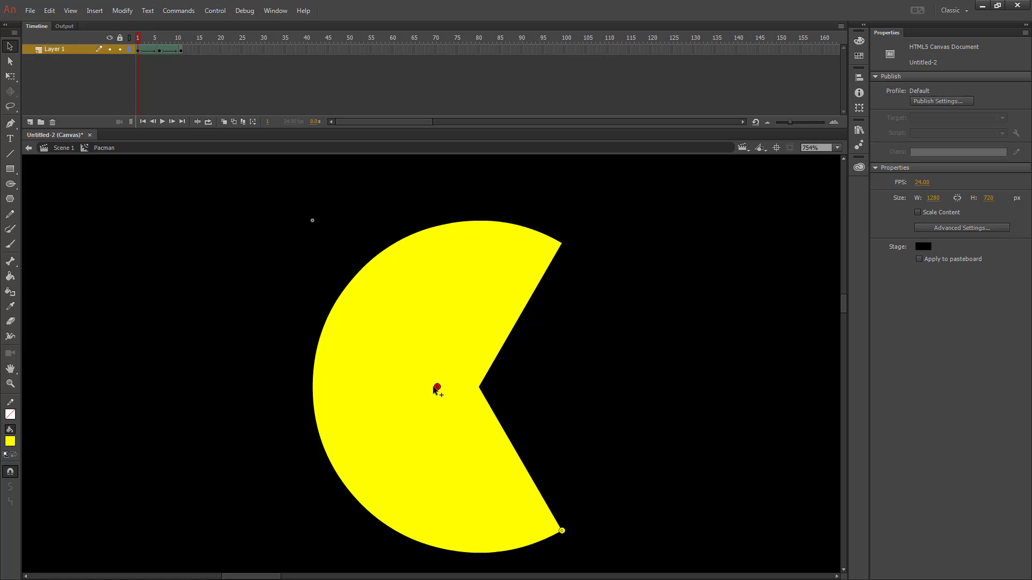
{"action": "left_click_drag", "start_coordinate": [438, 388], "coordinate": [562, 244]}
{"action": "left_click_drag", "start_coordinate": [438, 388], "coordinate": [478, 387]}
- At frame 6, move a shape hint onto the slit's right end and preview the tween
{"action": "left_click", "coordinate": [160, 52]}
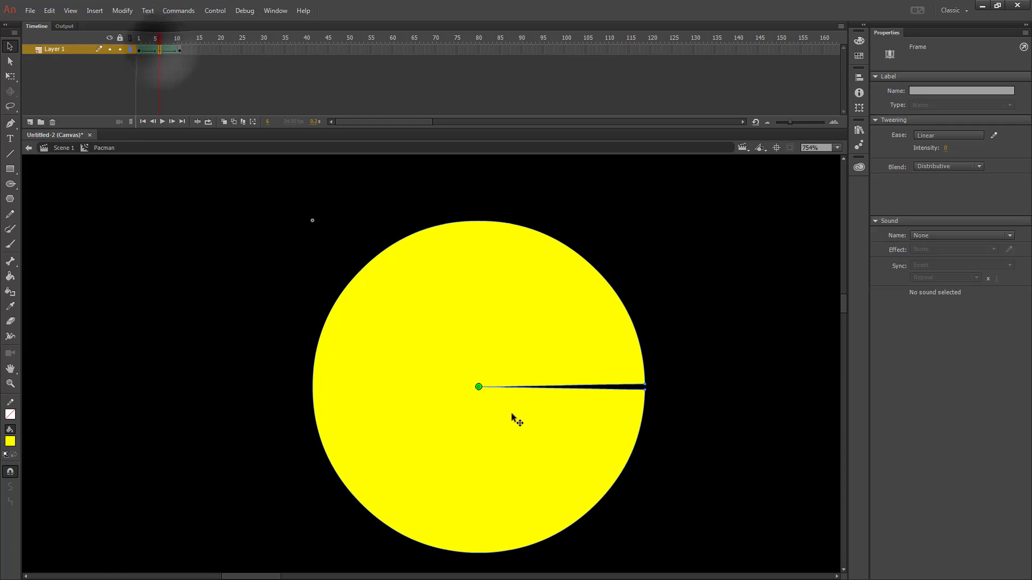
{"action": "left_click_drag", "start_coordinate": [480, 387], "coordinate": [635, 411]}
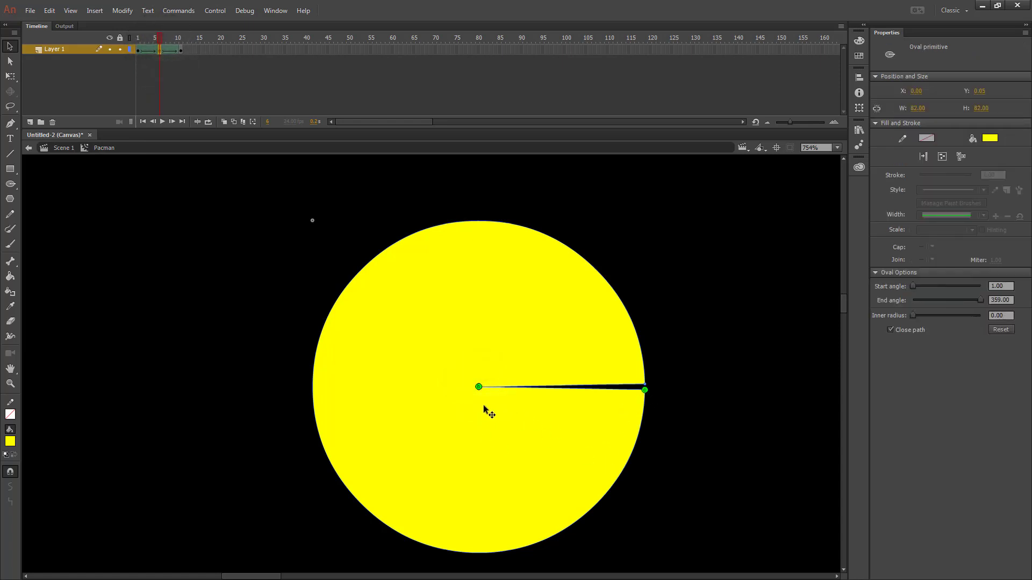
{"action": "left_click_drag", "start_coordinate": [488, 381], "coordinate": [651, 387]}
{"action": "left_click", "coordinate": [481, 387]}
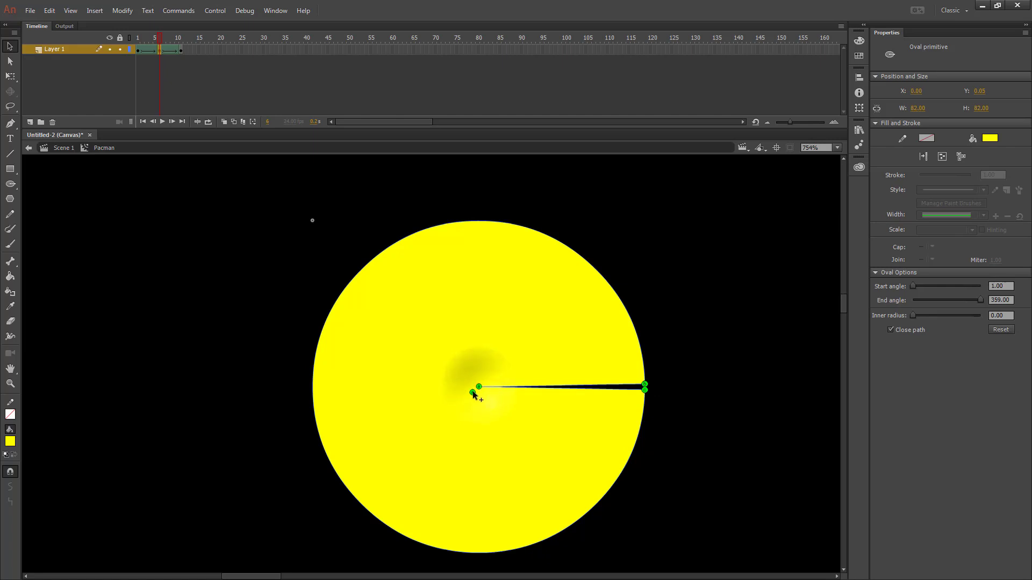
{"action": "mouse_move", "coordinate": [159, 38]}
{"action": "left_mouse_down"}
{"action": "mouse_move", "coordinate": [137, 38]}
{"action": "mouse_move", "coordinate": [171, 40]}
{"action": "mouse_move", "coordinate": [159, 39]}
{"action": "left_mouse_up"}
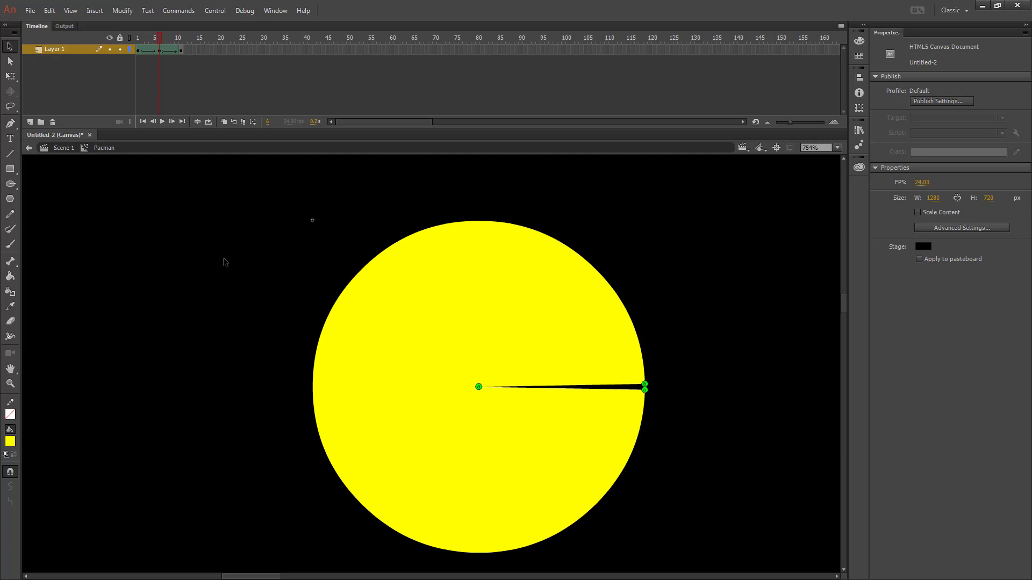
- Add a new shape hint and place the hints on the circle's right edge
{"action": "key", "text": "ctrl+shift+h"}
{"action": "left_click_drag", "start_coordinate": [479, 387], "coordinate": [651, 394]}
{"action": "left_click_drag", "start_coordinate": [479, 388], "coordinate": [647, 385]}
- At frame 11, match the hints to the mouth's corners and inner point, then play the animation
{"action": "left_click", "coordinate": [182, 39]}
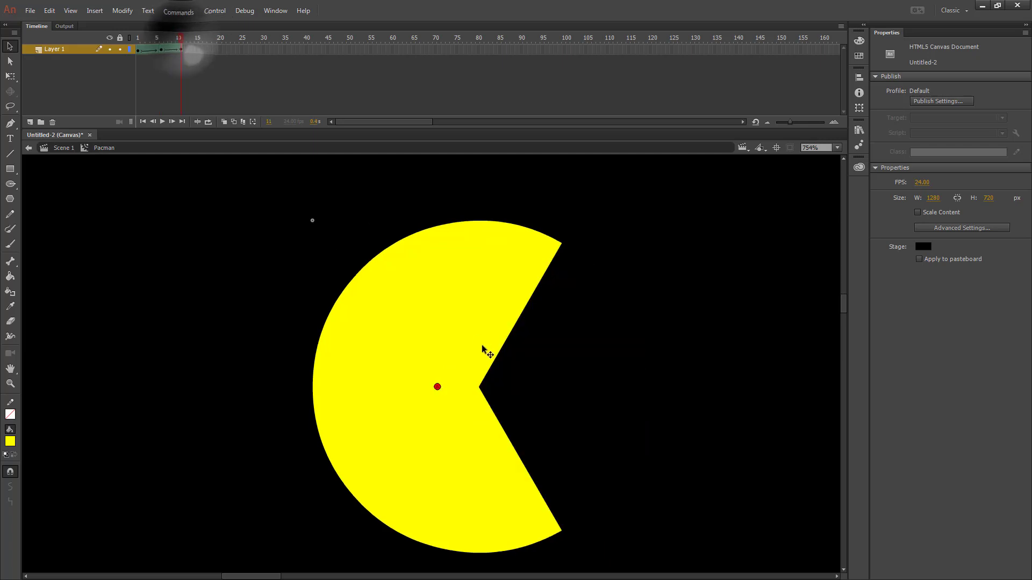
{"action": "left_click_drag", "start_coordinate": [439, 389], "coordinate": [561, 531]}
{"action": "left_click_drag", "start_coordinate": [437, 387], "coordinate": [561, 243]}
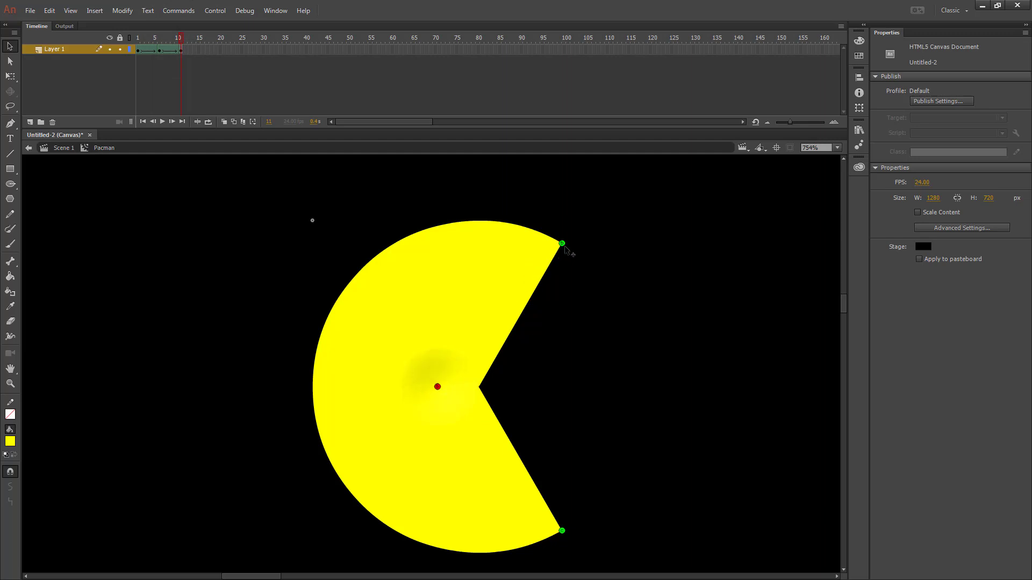
{"action": "left_click_drag", "start_coordinate": [437, 387], "coordinate": [478, 387]}
{"action": "mouse_move", "coordinate": [187, 40]}
{"action": "left_mouse_down"}
{"action": "mouse_move", "coordinate": [126, 42]}
{"action": "mouse_move", "coordinate": [185, 47]}
{"action": "left_mouse_up"}
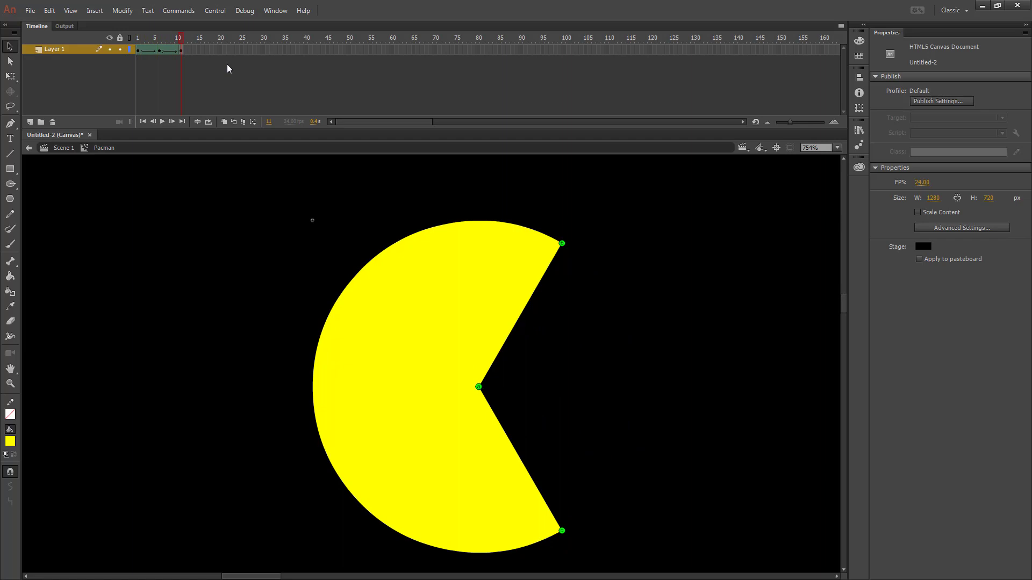
{"action": "key", "text": "Return"}
{"action": "key", "text": "Return"}
- On Scene 1, lock the Pacman layer and add a layer named Maze beneath it
{"action": "left_click", "coordinate": [59, 148]}
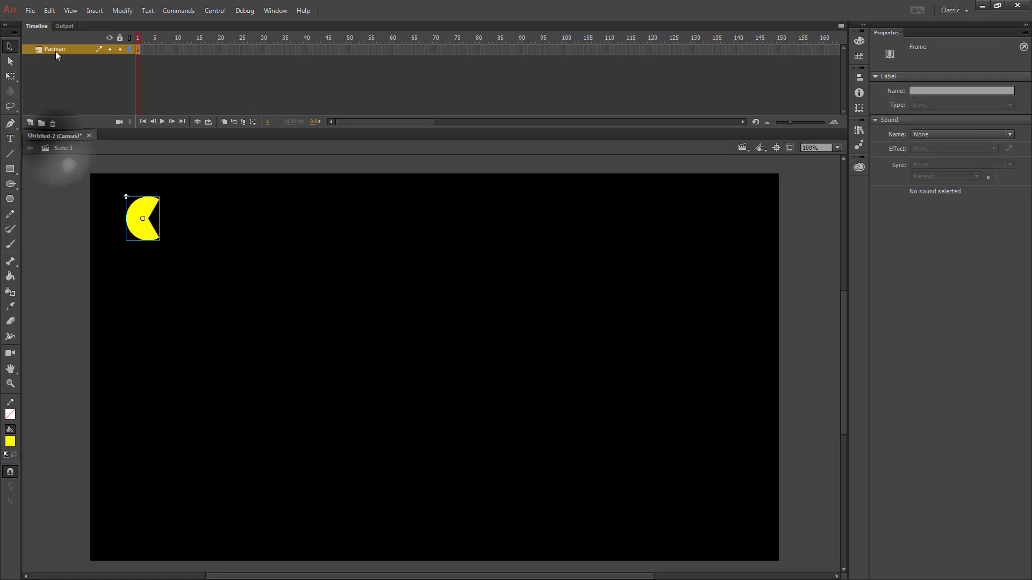
{"action": "left_click", "coordinate": [119, 50]}
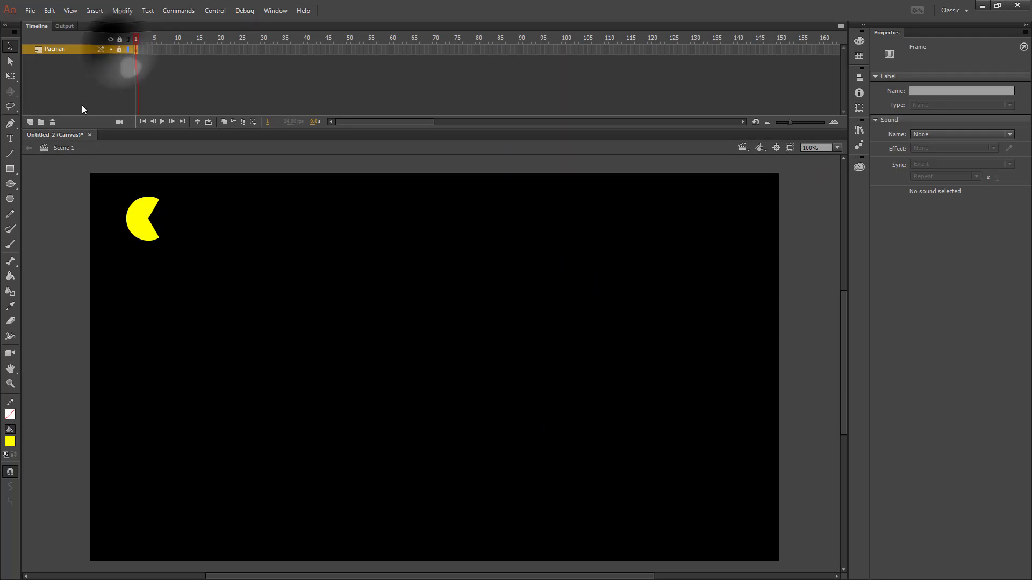
{"action": "left_click", "coordinate": [30, 122]}
{"action": "left_click_drag", "start_coordinate": [64, 50], "coordinate": [52, 69]}
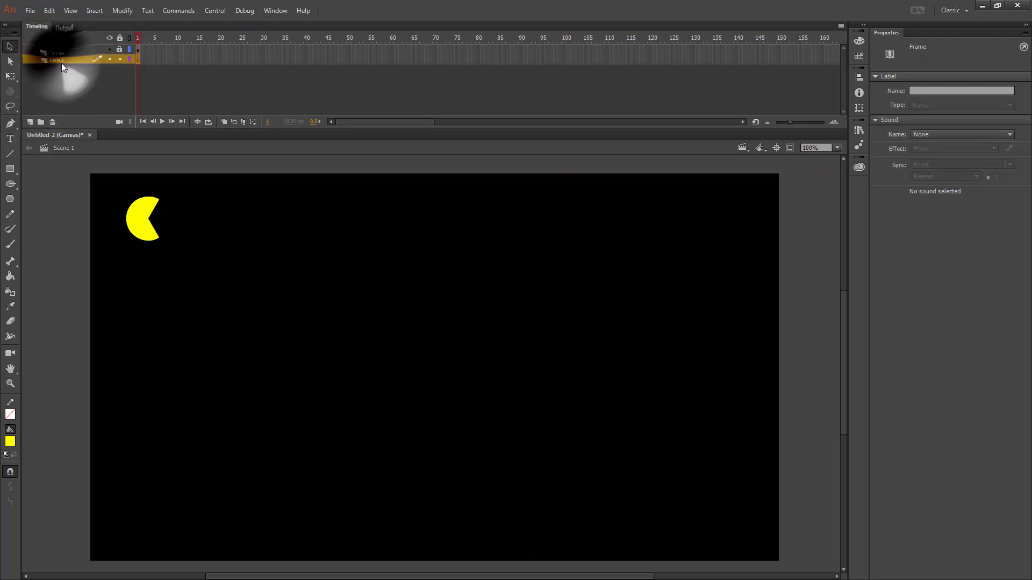
{"action": "double_click", "coordinate": [54, 58]}
{"action": "type", "text": "Maze"}
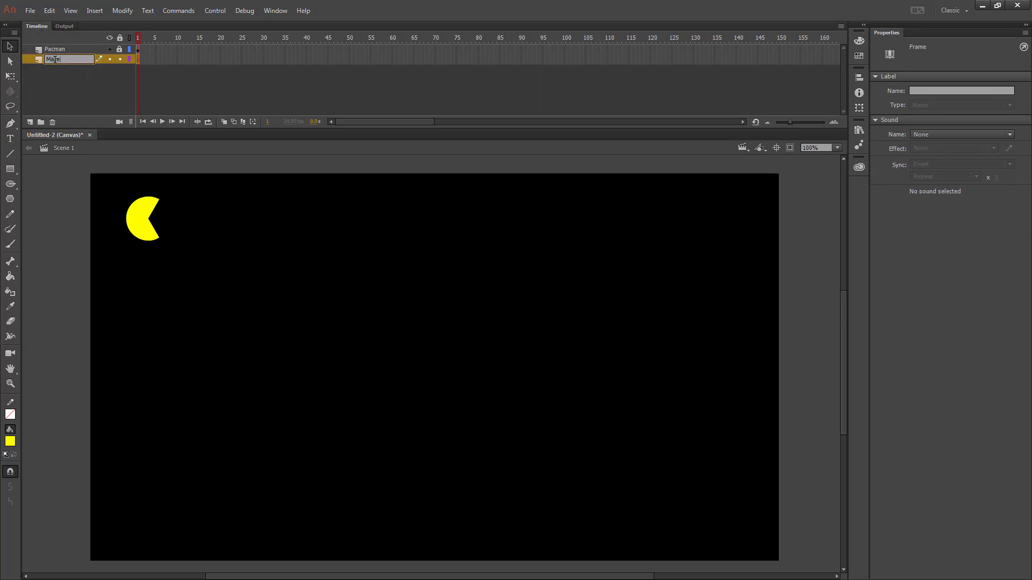
{"action": "key", "text": "Return"}
- Set the Rectangle tool to no stroke and a blue fill
{"action": "key", "text": "r"}
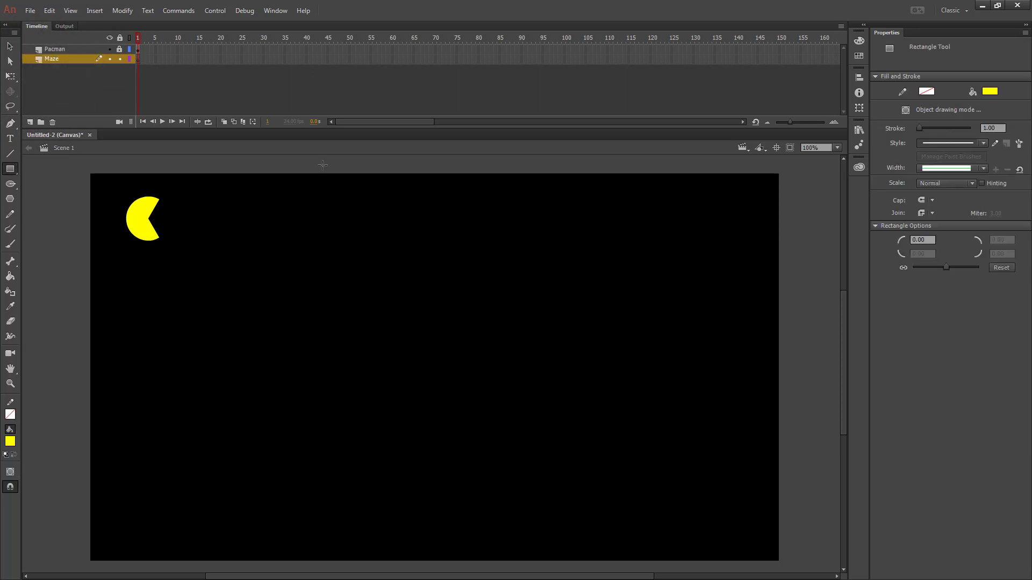
{"action": "left_click", "coordinate": [928, 91]}
{"action": "left_click", "coordinate": [898, 102]}
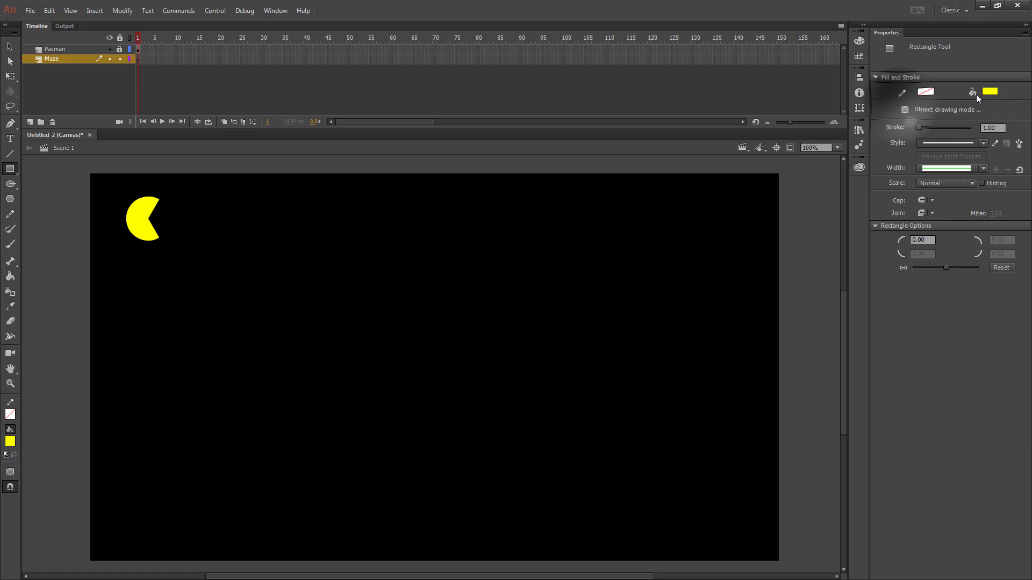
{"action": "left_click", "coordinate": [991, 91]}
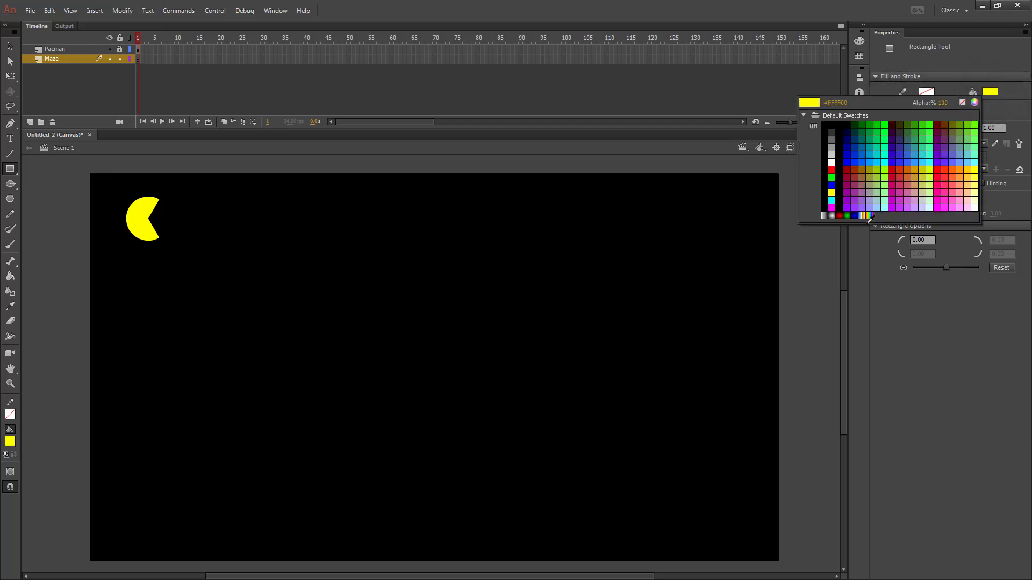
{"action": "left_click", "coordinate": [850, 160]}
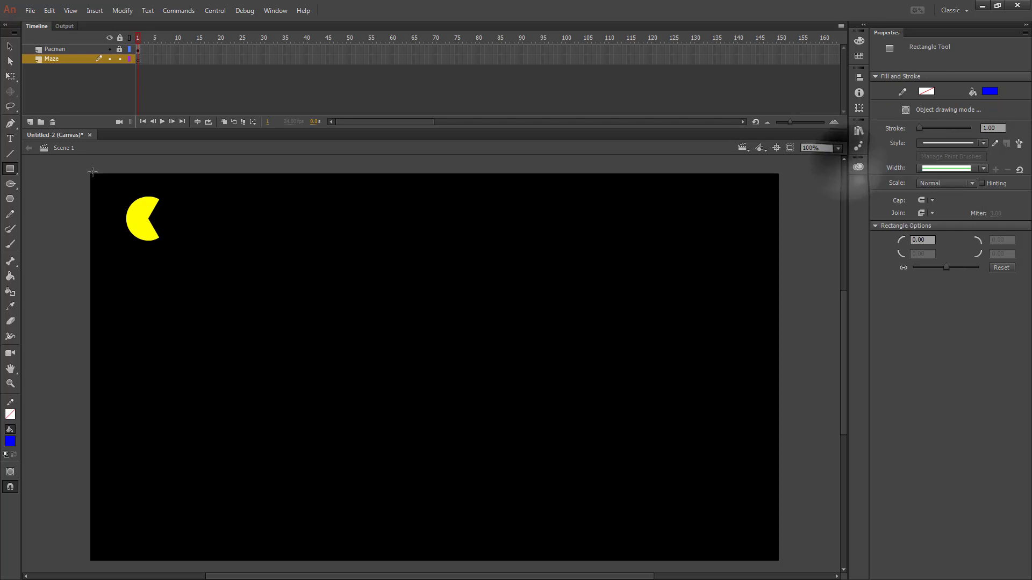
- Draw the maze's top wall, a vertical wall and a horizontal wall as blue rectangles
{"action": "left_click_drag", "start_coordinate": [92, 173], "coordinate": [405, 195]}
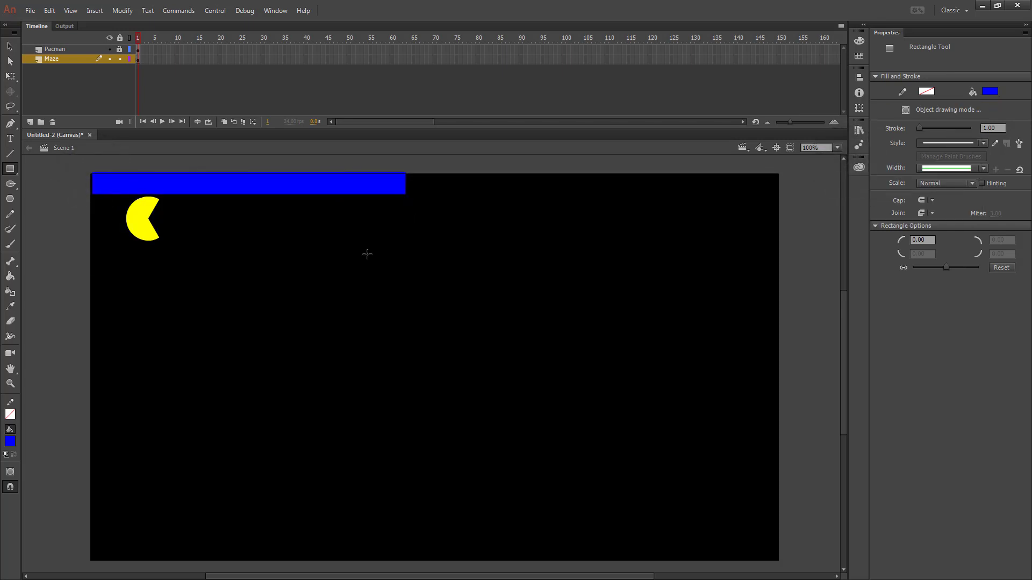
{"action": "left_click_drag", "start_coordinate": [372, 357], "coordinate": [403, 173]}
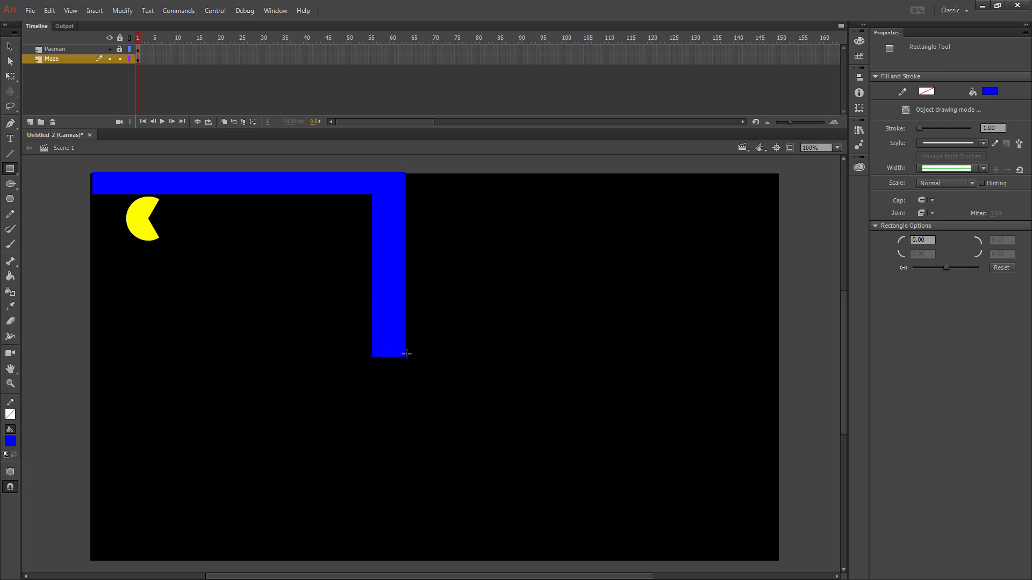
{"action": "left_click_drag", "start_coordinate": [406, 357], "coordinate": [166, 502]}
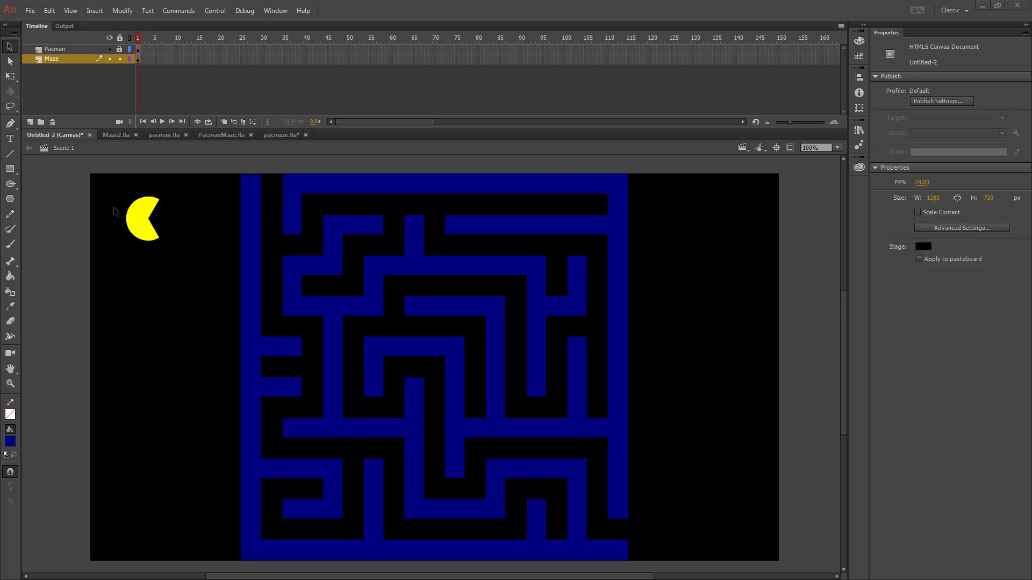
- Lock the Maze layer, move Pacman to the lower right and rotate it to face left
{"action": "left_click", "coordinate": [119, 59]}
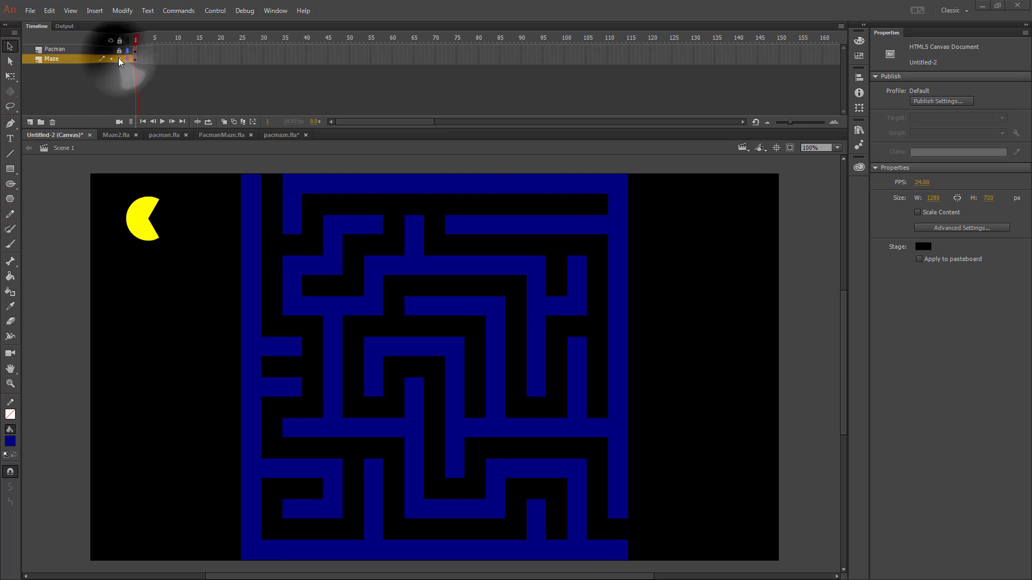
{"action": "left_click", "coordinate": [119, 49]}
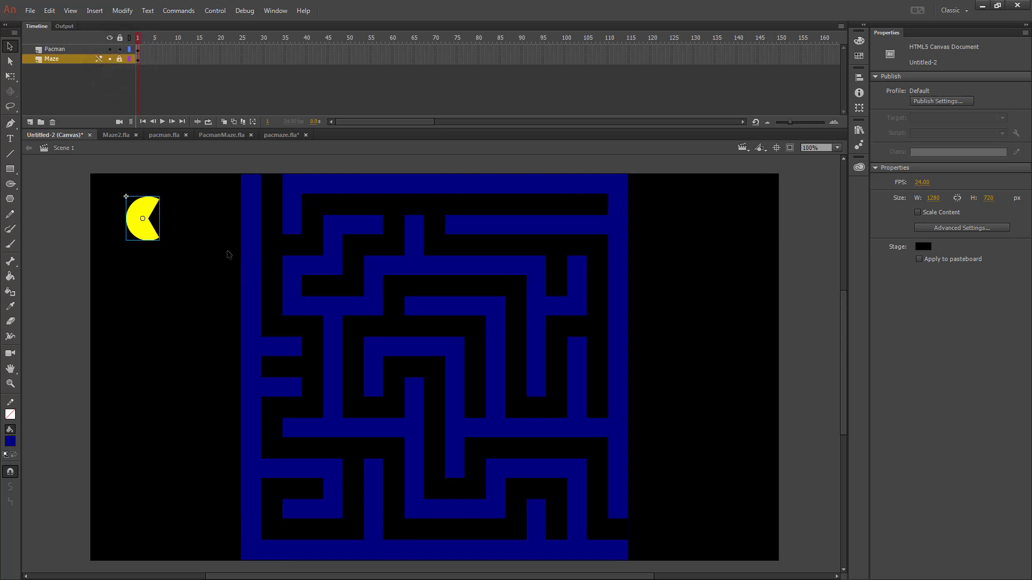
{"action": "left_click_drag", "start_coordinate": [143, 220], "coordinate": [670, 527]}
{"action": "left_click", "coordinate": [11, 76]}
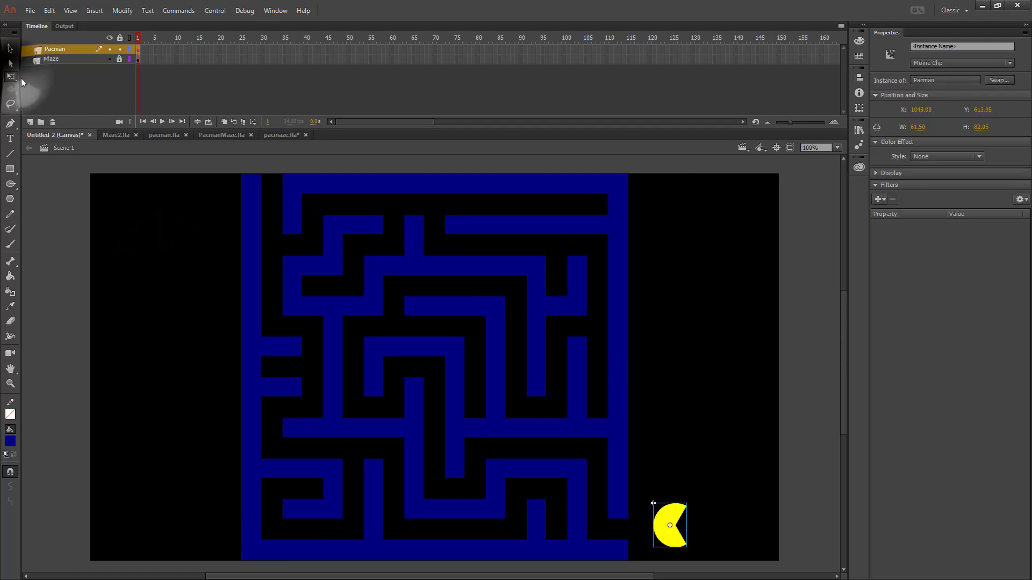
{"action": "left_click_drag", "start_coordinate": [651, 495], "coordinate": [705, 568]}
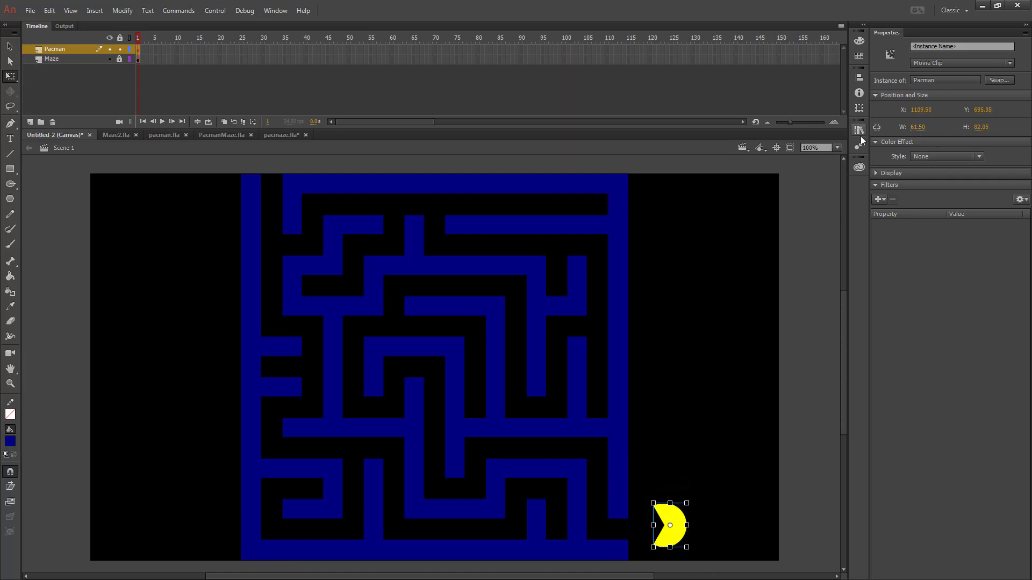
- With proportions linked, shrink Pacman to height 30 and set it against the maze's right edge
{"action": "left_click", "coordinate": [877, 128]}
{"action": "left_click", "coordinate": [982, 127]}
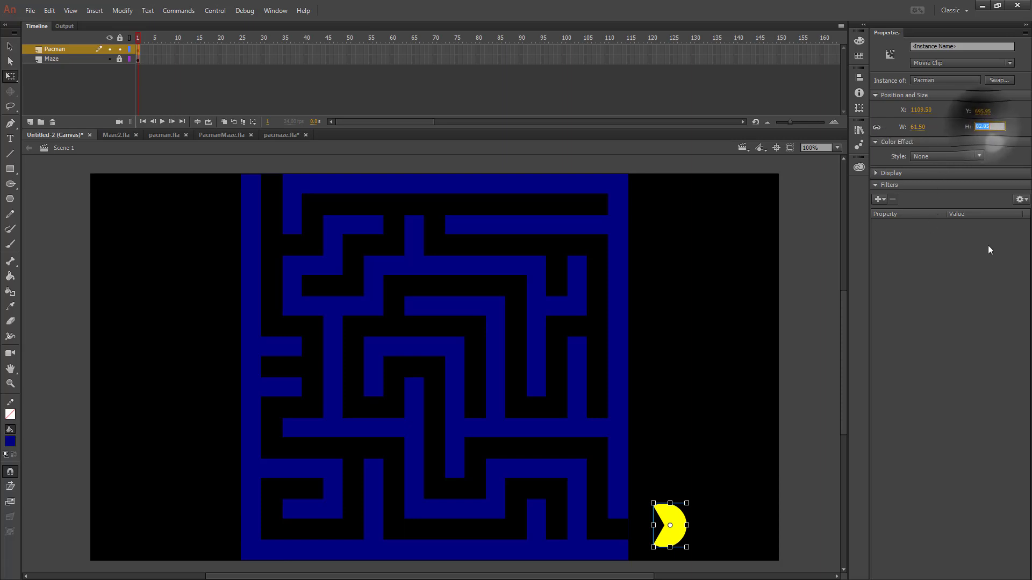
{"action": "type", "text": "40"}
{"action": "key", "text": "Return"}
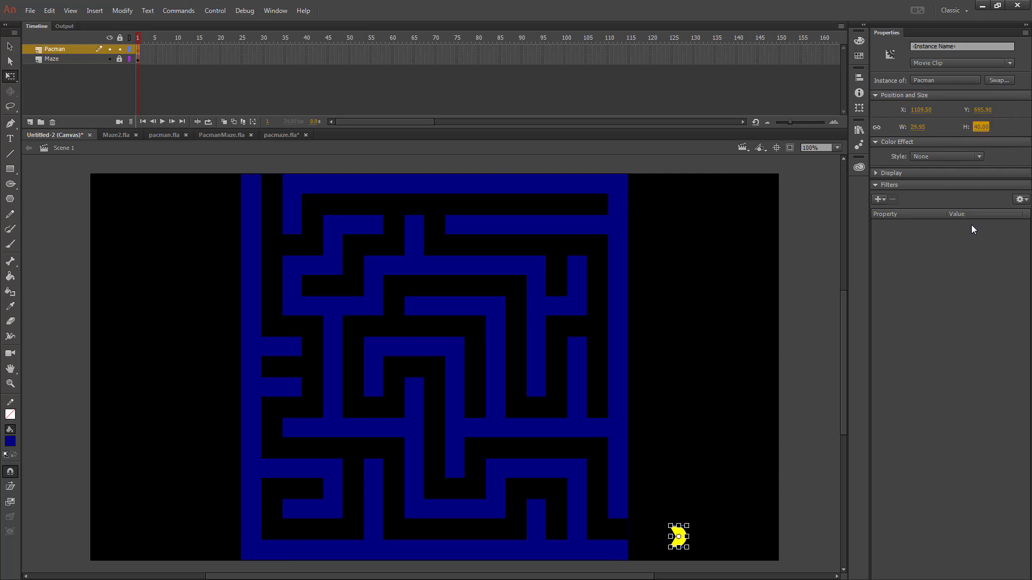
{"action": "key", "text": "v"}
{"action": "mouse_move", "coordinate": [679, 537]}
{"action": "left_mouse_down"}
{"action": "mouse_move", "coordinate": [619, 524]}
{"action": "mouse_move", "coordinate": [665, 532]}
{"action": "left_mouse_up"}
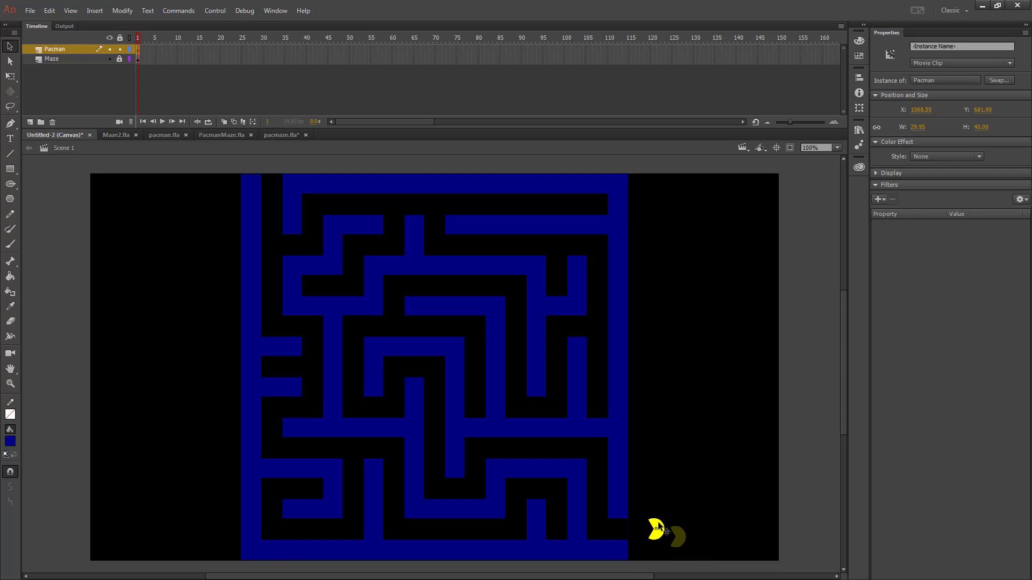
{"action": "left_click_drag", "start_coordinate": [984, 131], "coordinate": [979, 131]}
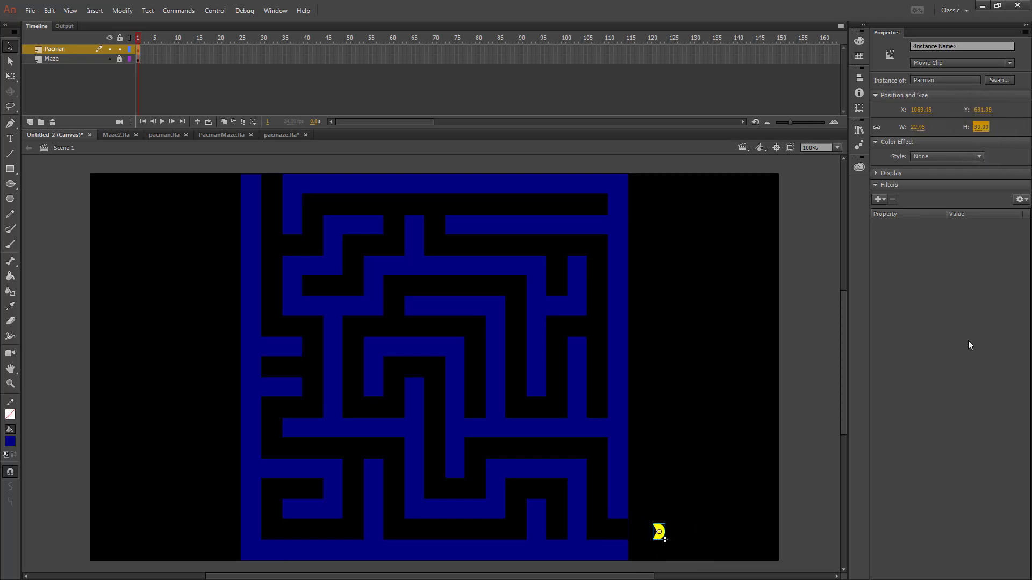
{"action": "mouse_move", "coordinate": [663, 531]}
{"action": "left_mouse_down"}
{"action": "mouse_move", "coordinate": [629, 529]}
{"action": "mouse_move", "coordinate": [673, 530]}
{"action": "left_mouse_up"}
{"action": "left_click", "coordinate": [58, 219]}
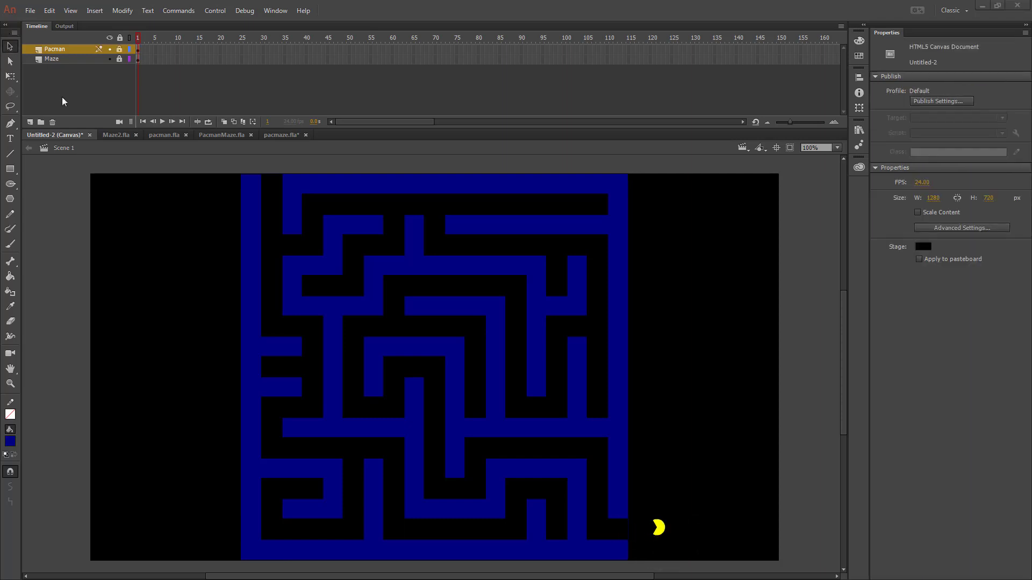
- Add a layer named Path above Pacman and pick the Line tool
{"action": "left_click", "coordinate": [30, 122]}
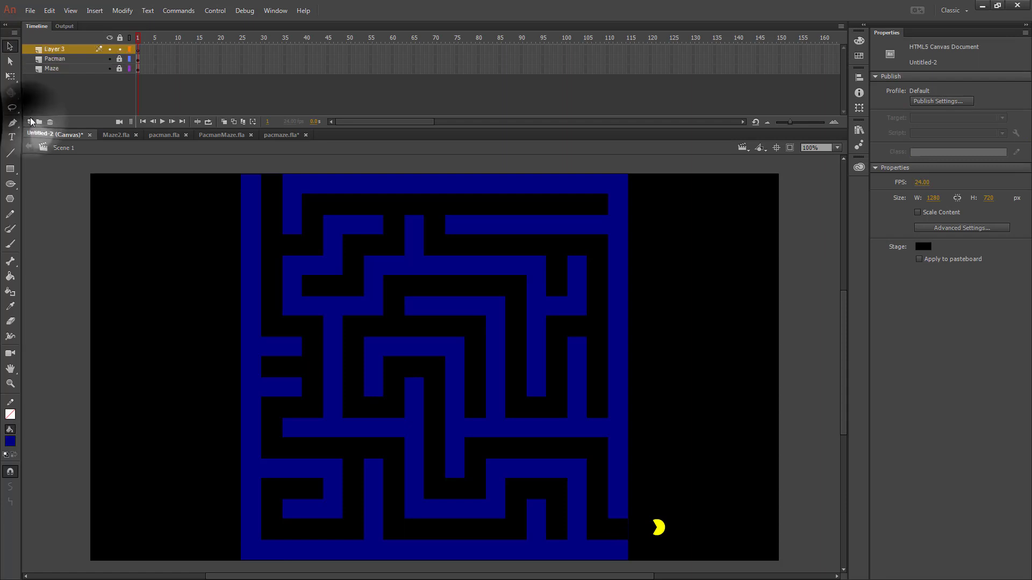
{"action": "left_click", "coordinate": [63, 48]}
{"action": "double_click", "coordinate": [63, 48]}
{"action": "type", "text": "Path"}
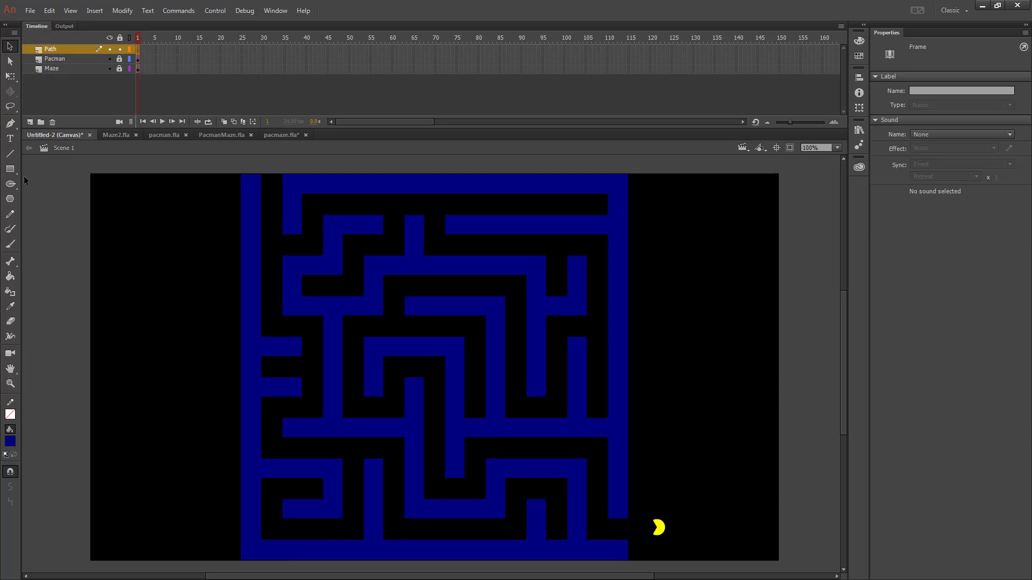
{"action": "left_click", "coordinate": [9, 153]}
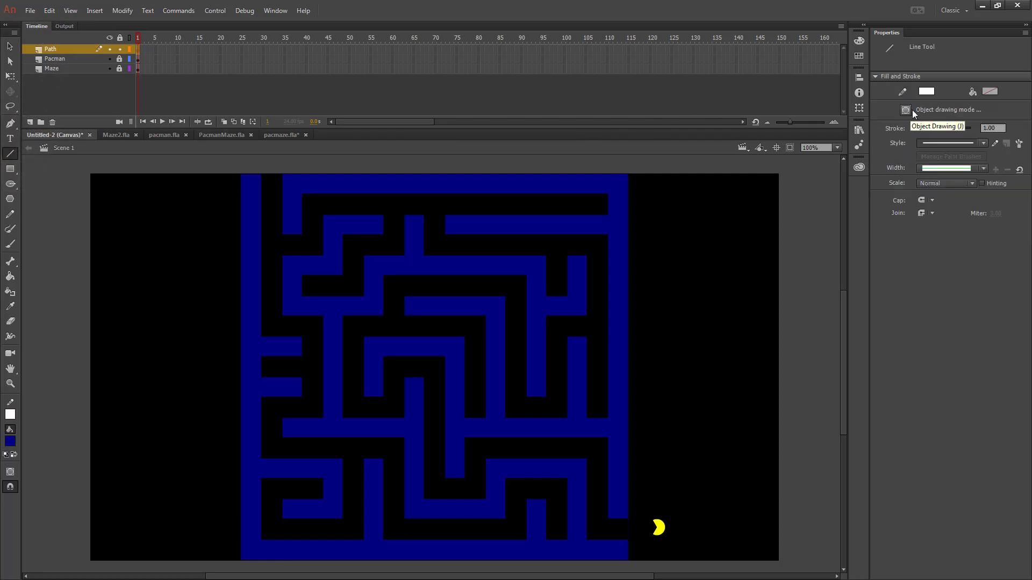
- With snapping on, draw white line segments from Pac-Man left, up and through the corridors to the top-left exit
{"action": "left_click", "coordinate": [12, 487]}
{"action": "left_click_drag", "start_coordinate": [656, 527], "coordinate": [599, 522]}
{"action": "left_click_drag", "start_coordinate": [597, 525], "coordinate": [597, 447]}
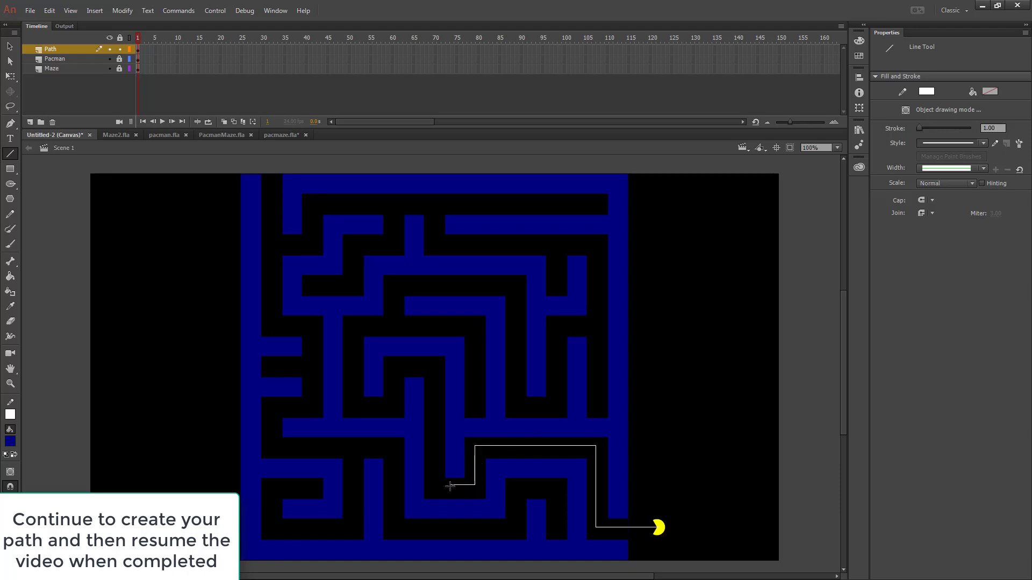
{"action": "mouse_move", "coordinate": [433, 484]}
{"action": "left_mouse_down"}
{"action": "mouse_move", "coordinate": [433, 362]}
{"action": "mouse_move", "coordinate": [375, 365]}
{"action": "mouse_move", "coordinate": [396, 367]}
{"action": "left_mouse_up"}
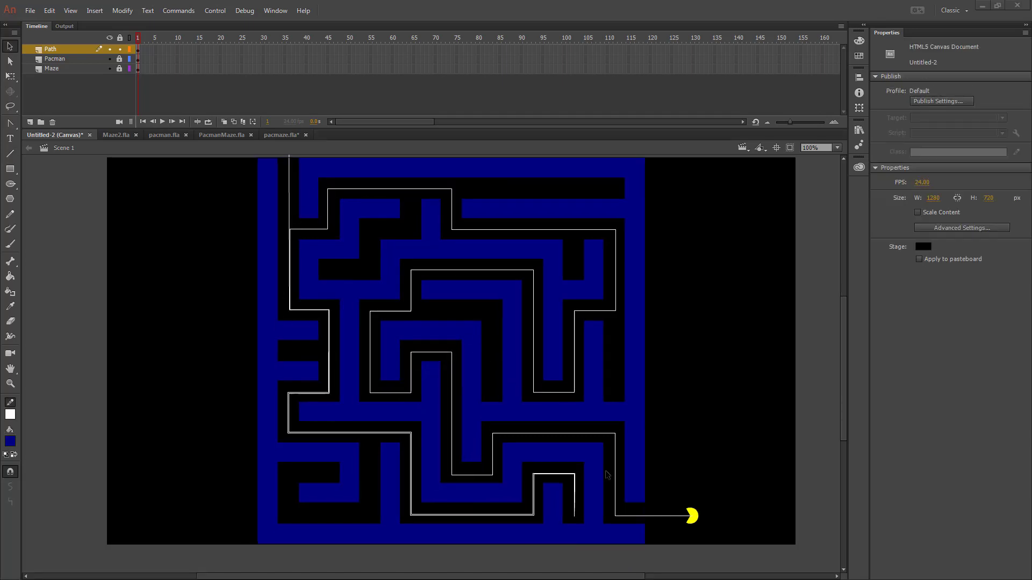
- Cut the whole white route to the clipboard and delete the empty Path layer
{"action": "double_click", "coordinate": [346, 189]}
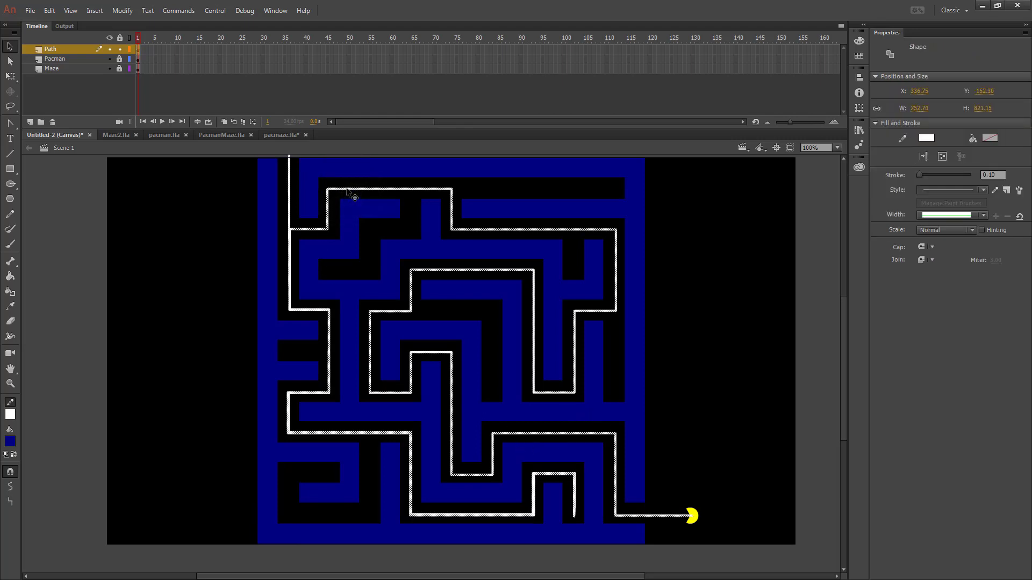
{"action": "right_click", "coordinate": [348, 189]}
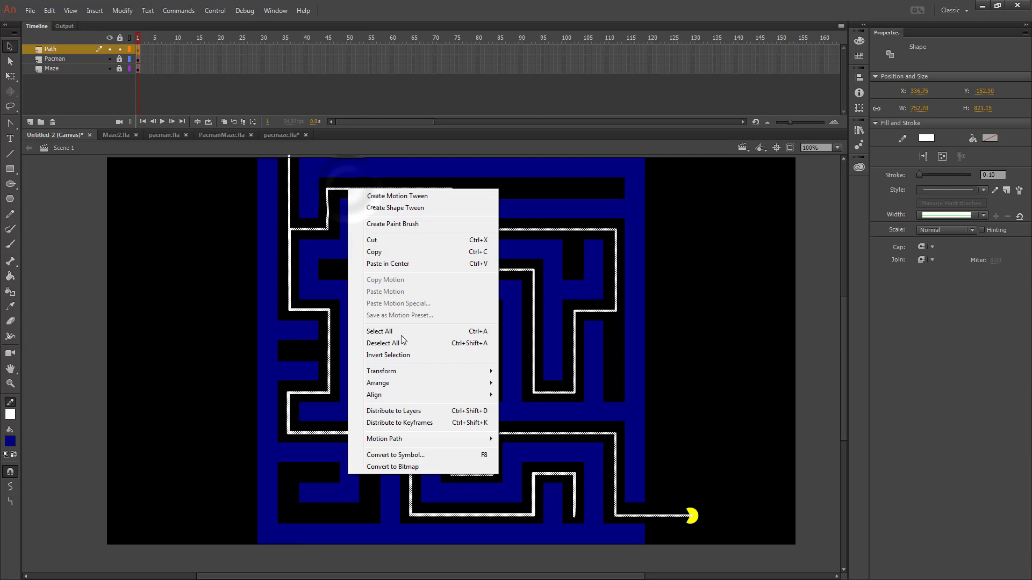
{"action": "left_click", "coordinate": [377, 240]}
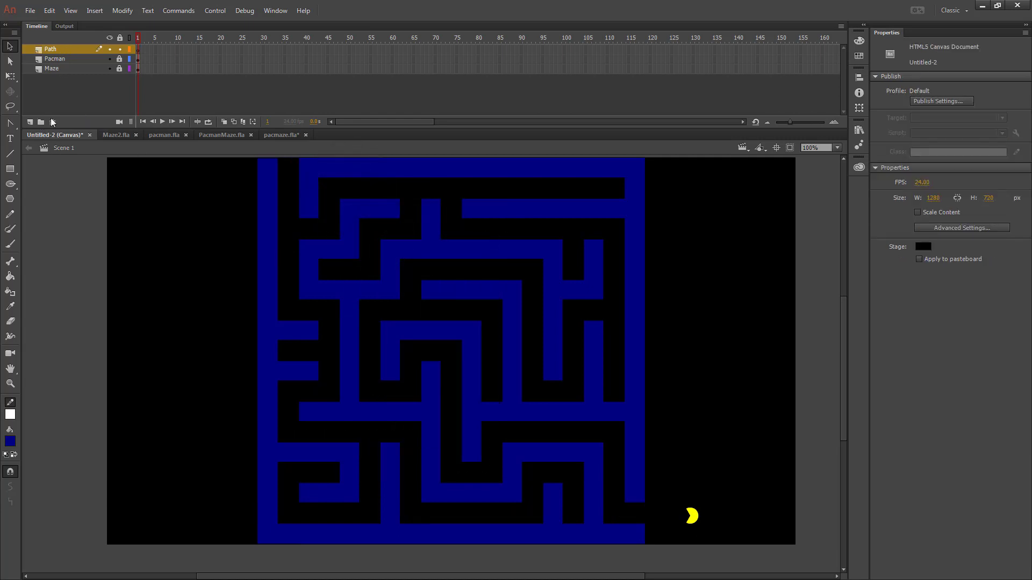
{"action": "left_click", "coordinate": [52, 122]}
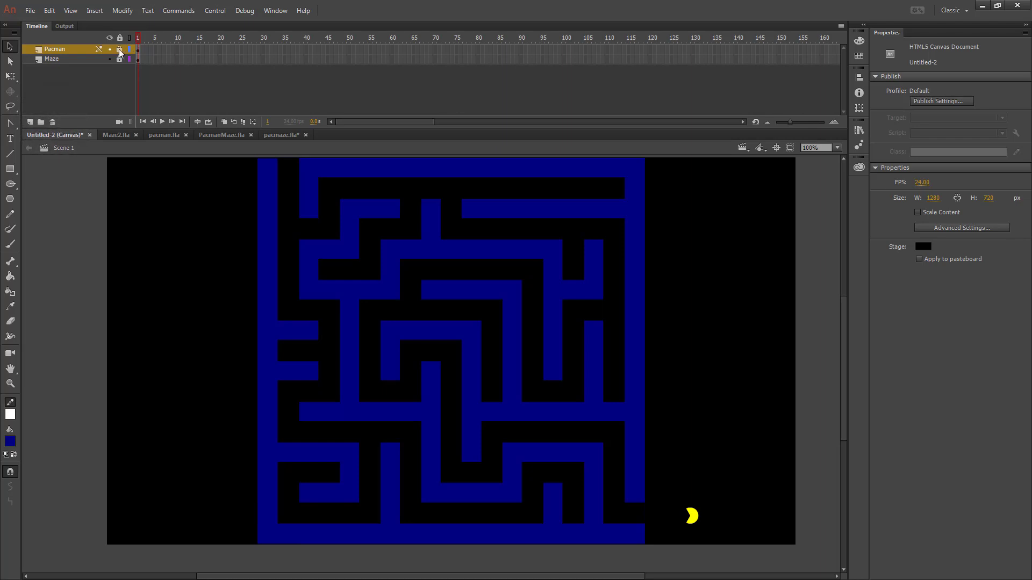
- Unlock the Pacman layer, give Pac-Man a motion tween, and paste the route in place as its path
{"action": "left_click", "coordinate": [119, 50]}
{"action": "right_click", "coordinate": [138, 49]}
{"action": "left_click", "coordinate": [166, 13]}
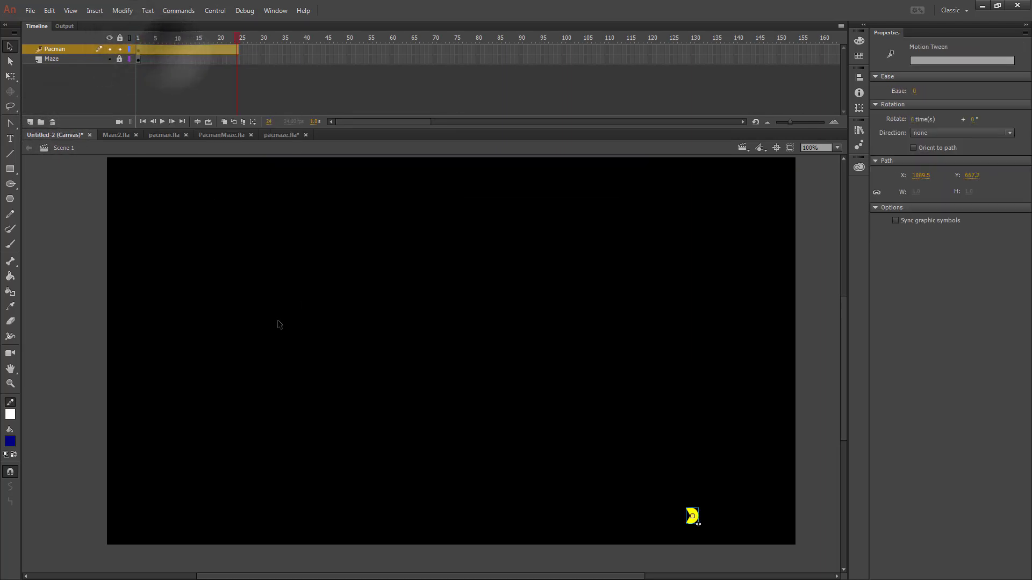
{"action": "right_click", "coordinate": [502, 224]}
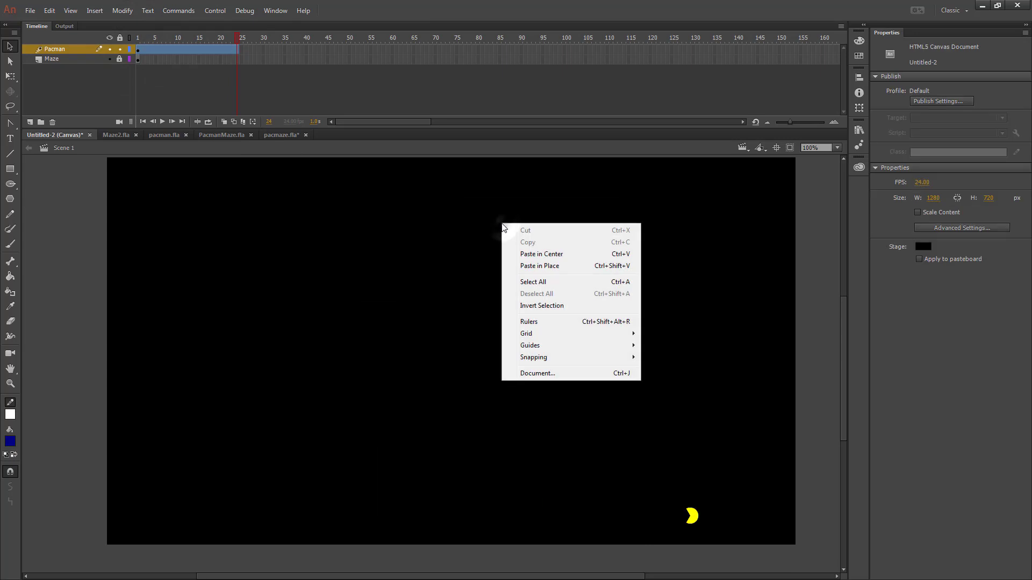
{"action": "left_click", "coordinate": [572, 266]}
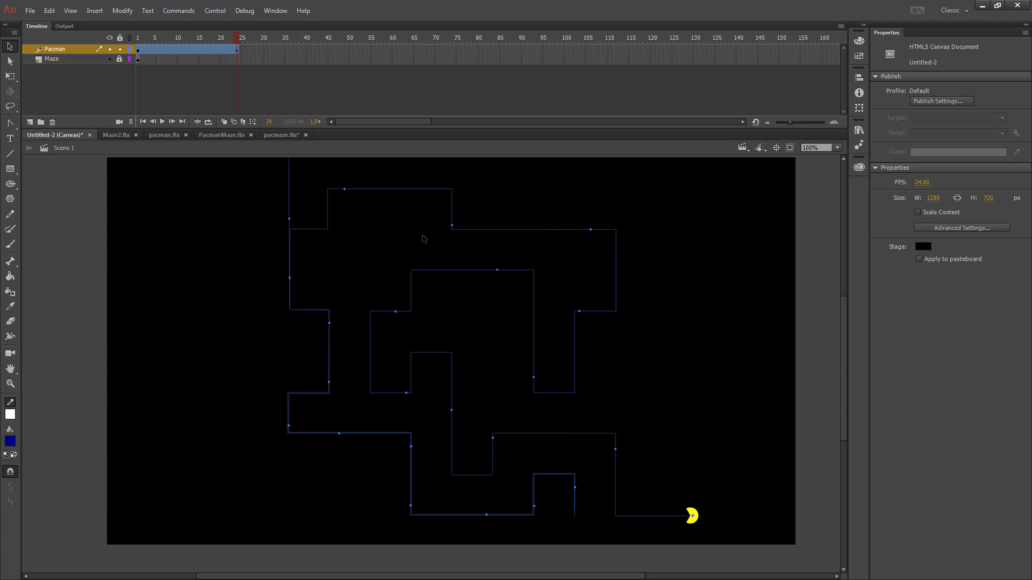
- Stretch Pac-Man's tween to about frame 200 and play it back
{"action": "left_click_drag", "start_coordinate": [240, 42], "coordinate": [128, 44]}
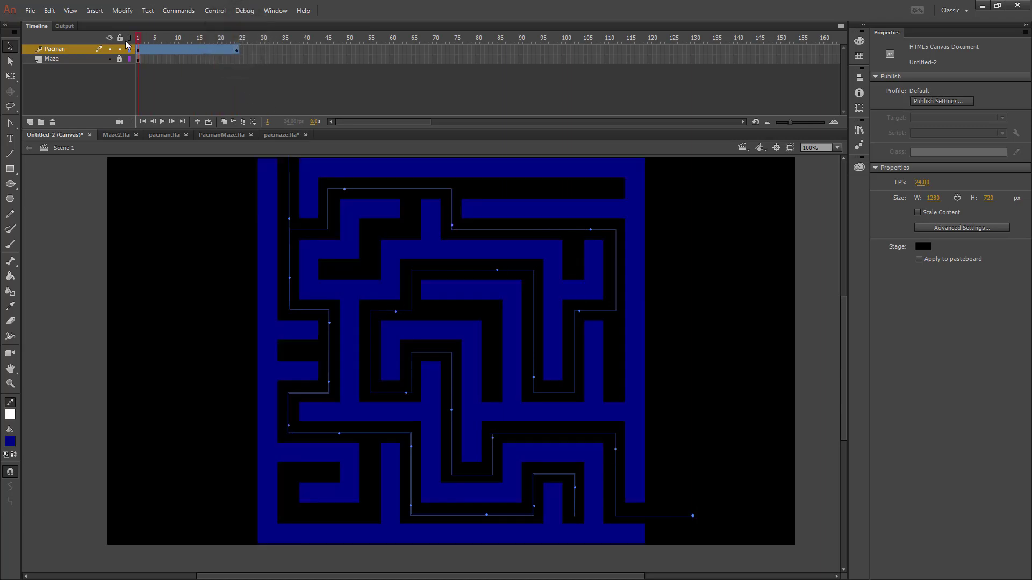
{"action": "left_click", "coordinate": [238, 50]}
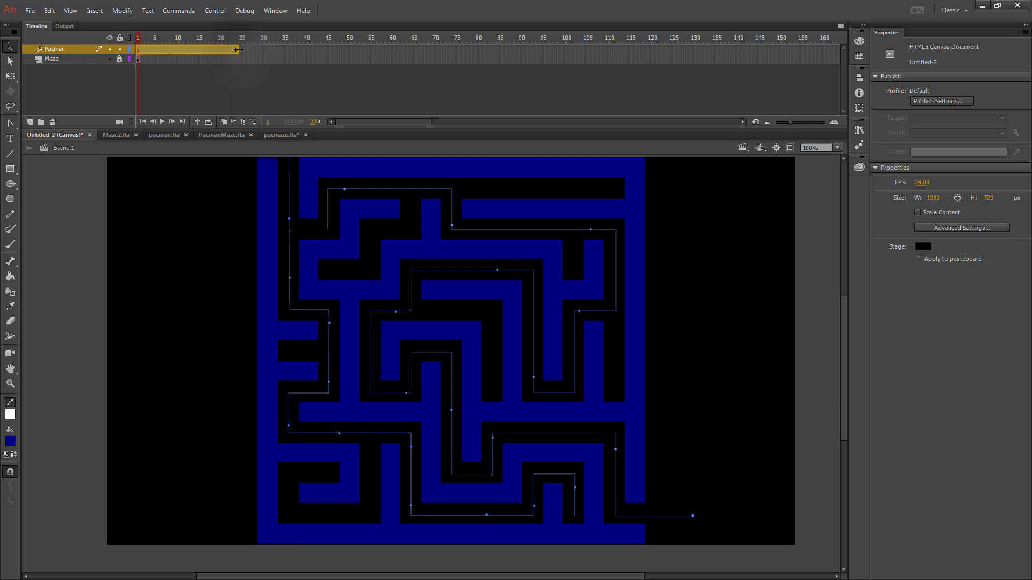
{"action": "left_click", "coordinate": [236, 50]}
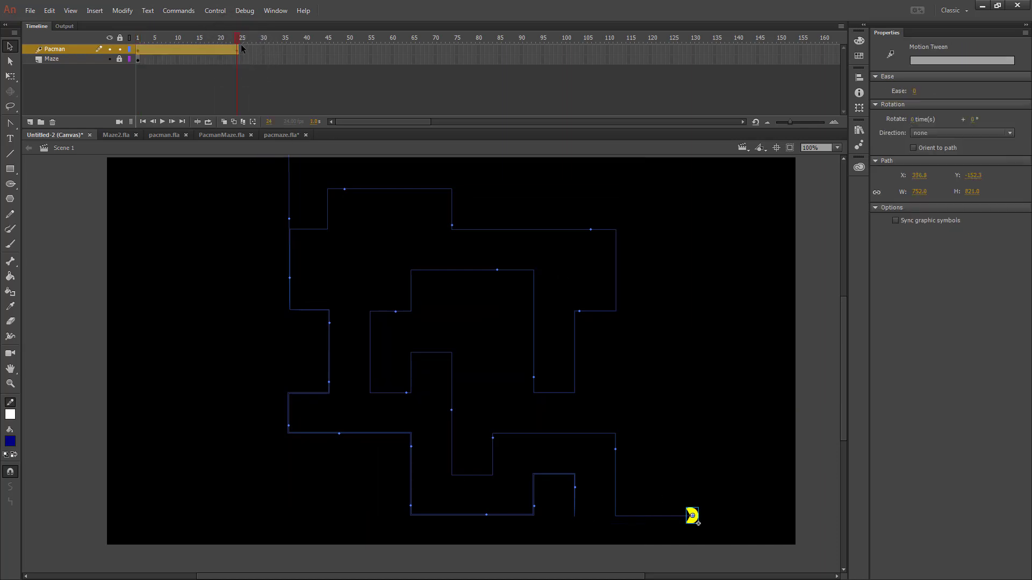
{"action": "left_click_drag", "start_coordinate": [240, 49], "coordinate": [760, 64]}
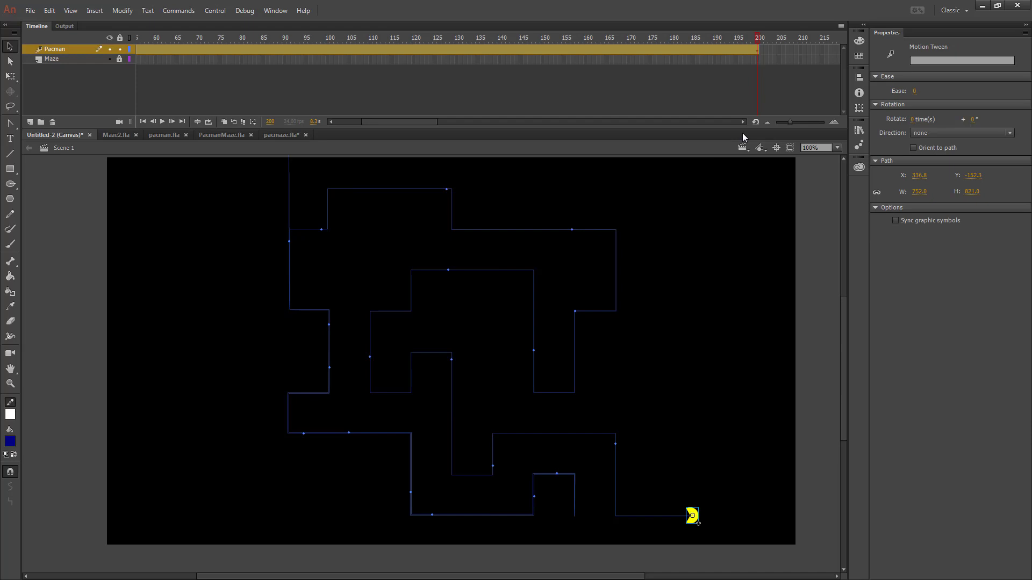
{"action": "key", "text": "Return"}
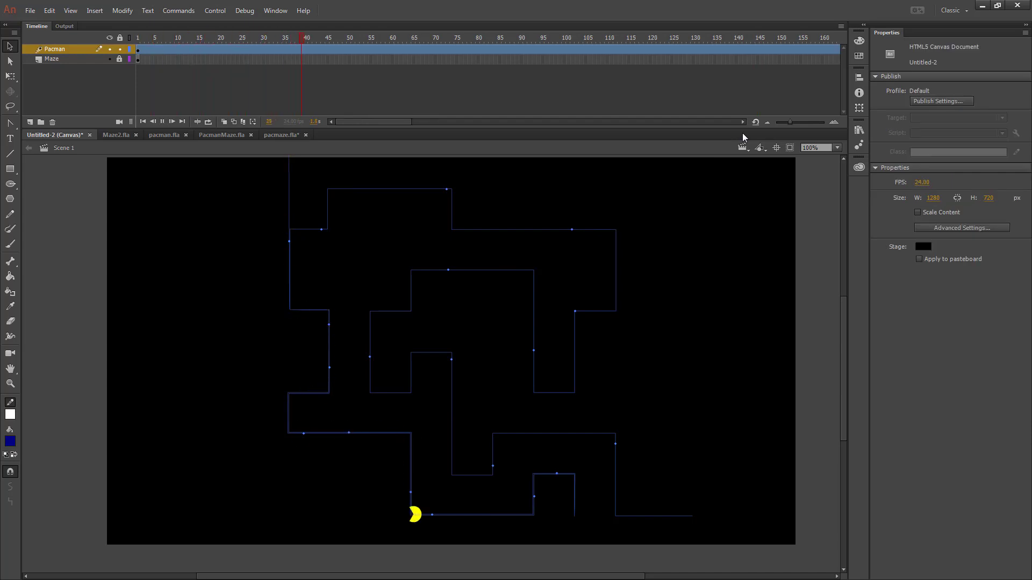
- Insert frames on the Maze layer up to frame 200, then reselect Pac-Man's tween to show its path
{"action": "left_click", "coordinate": [548, 57]}
{"action": "key", "text": "F5"}
{"action": "left_click", "coordinate": [555, 60]}
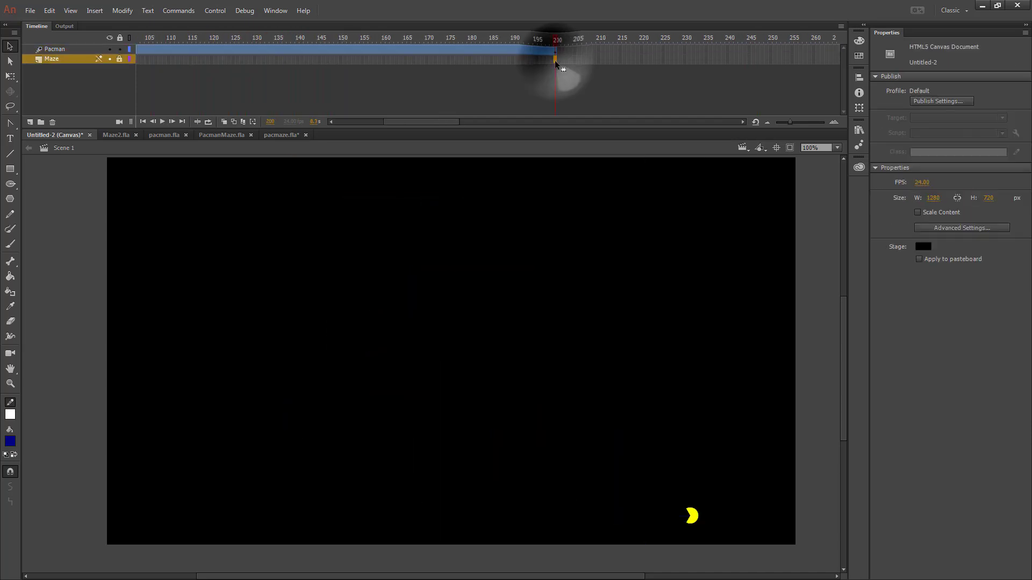
{"action": "right_click", "coordinate": [555, 60]}
{"action": "left_click", "coordinate": [576, 83]}
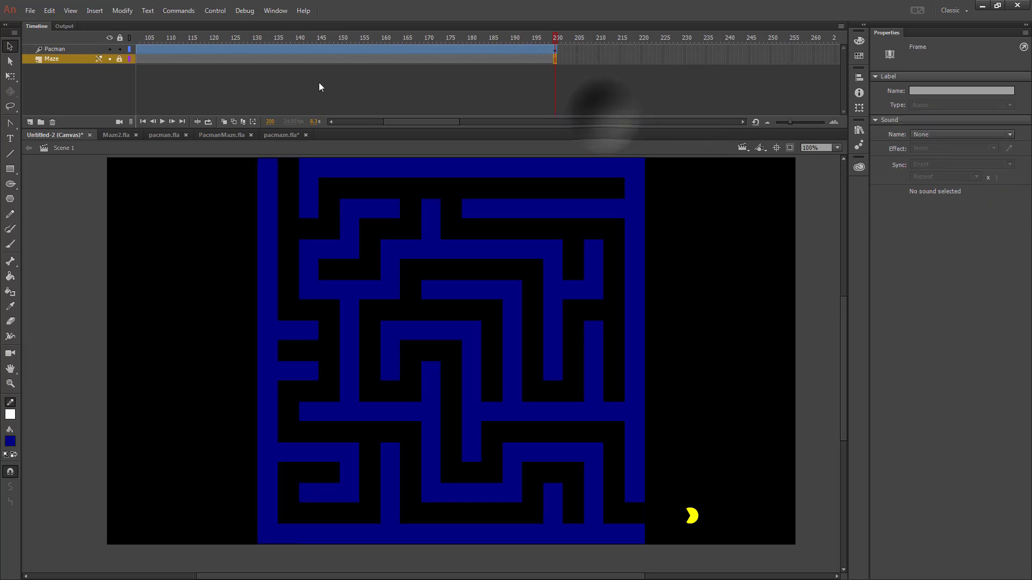
{"action": "left_click_drag", "start_coordinate": [402, 121], "coordinate": [344, 122]}
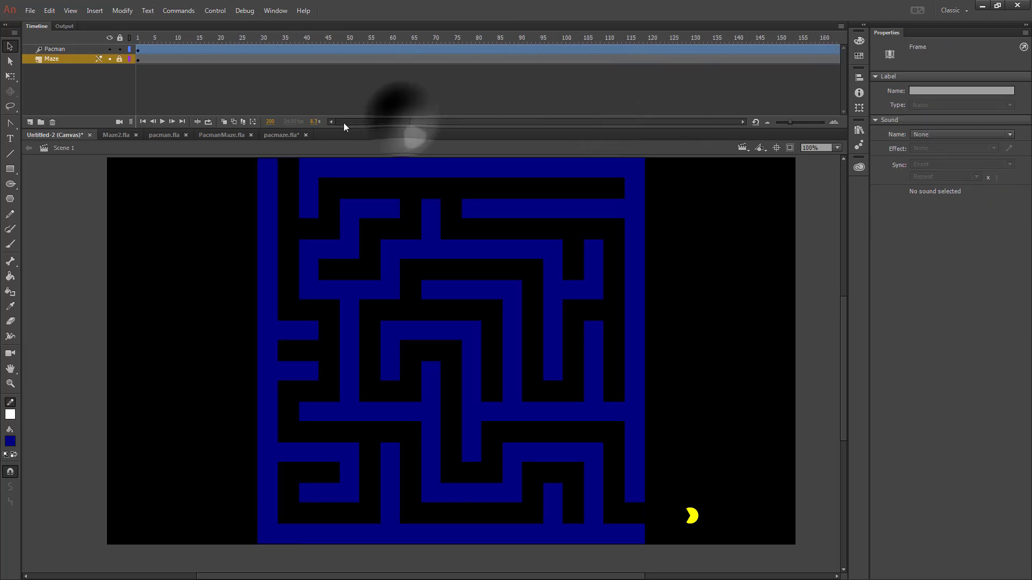
{"action": "left_click", "coordinate": [374, 157]}
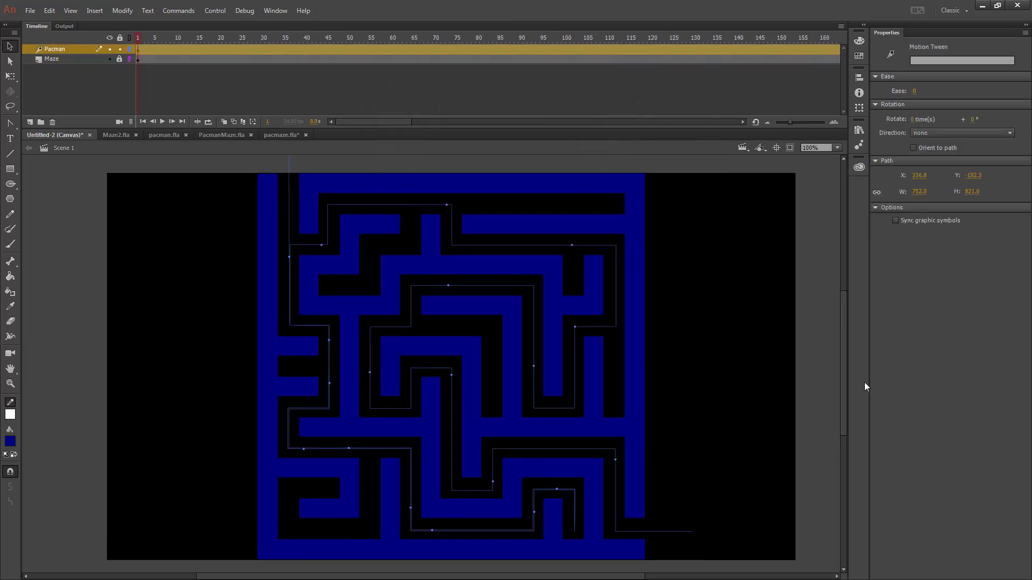
- Apply Motion Path > Reverse Path to Pac-Man's tween so frame 1 starts at the lower-right entrance
{"action": "left_click_drag", "start_coordinate": [843, 365], "coordinate": [844, 344]}
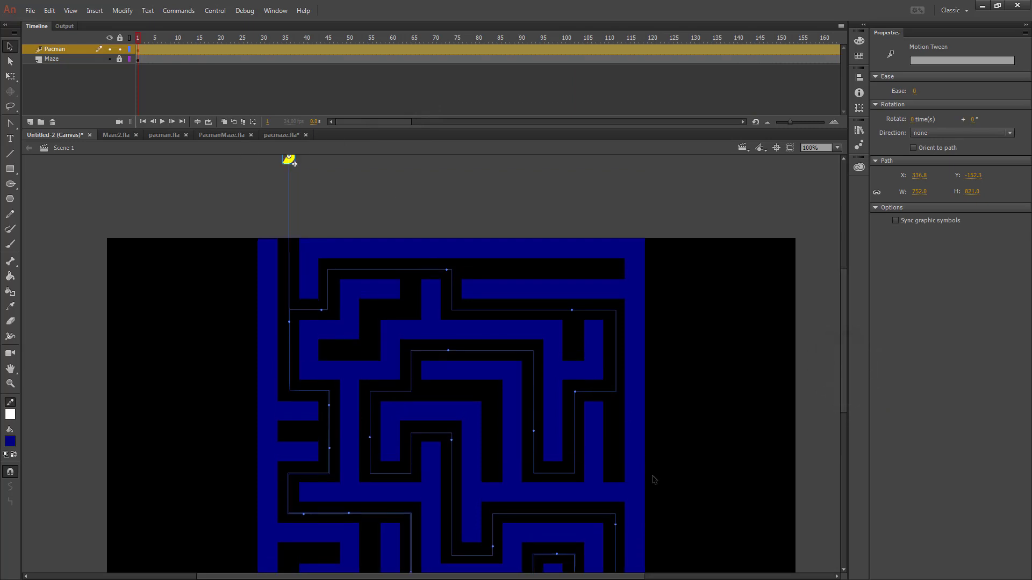
{"action": "scroll", "coordinate": [654, 419], "scroll_direction": "down", "scroll_amount": 5}
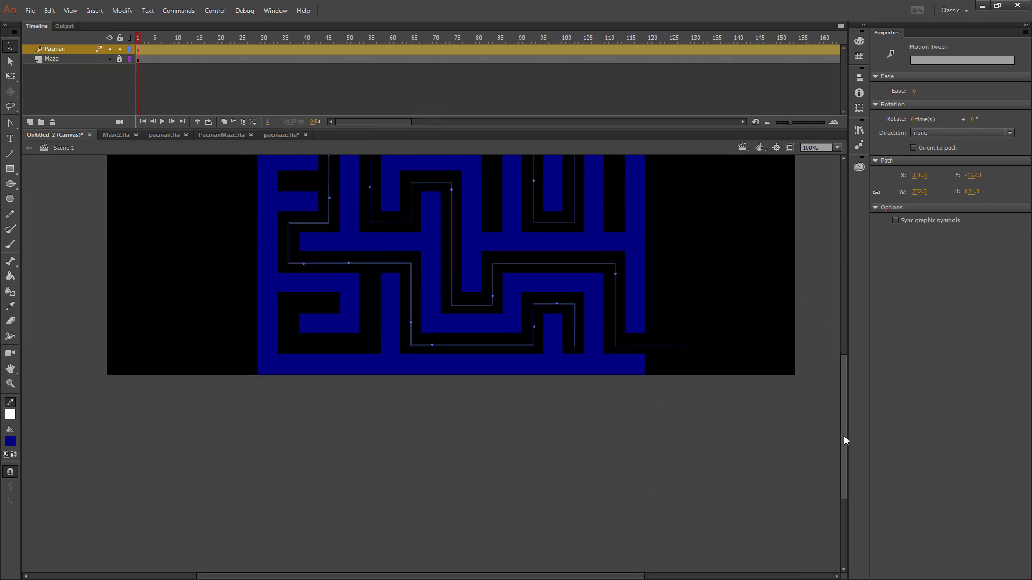
{"action": "left_click_drag", "start_coordinate": [844, 439], "coordinate": [852, 374]}
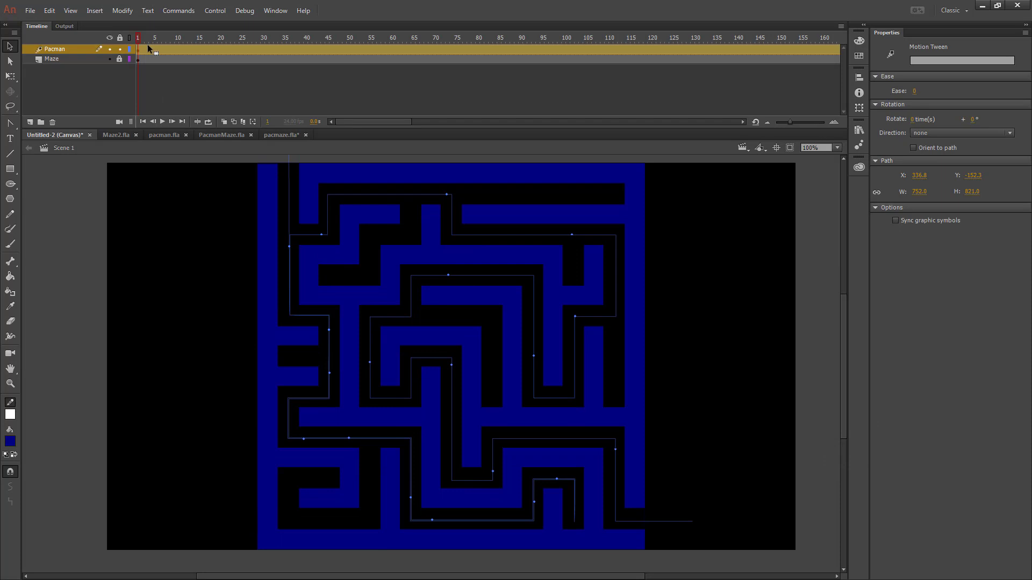
{"action": "right_click", "coordinate": [144, 50]}
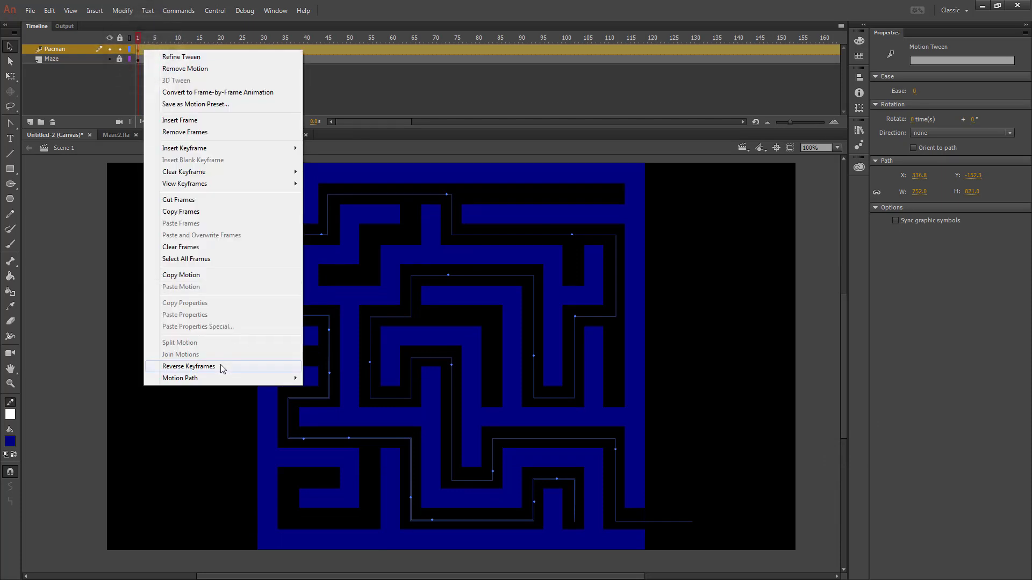
{"action": "mouse_move", "coordinate": [207, 379]}
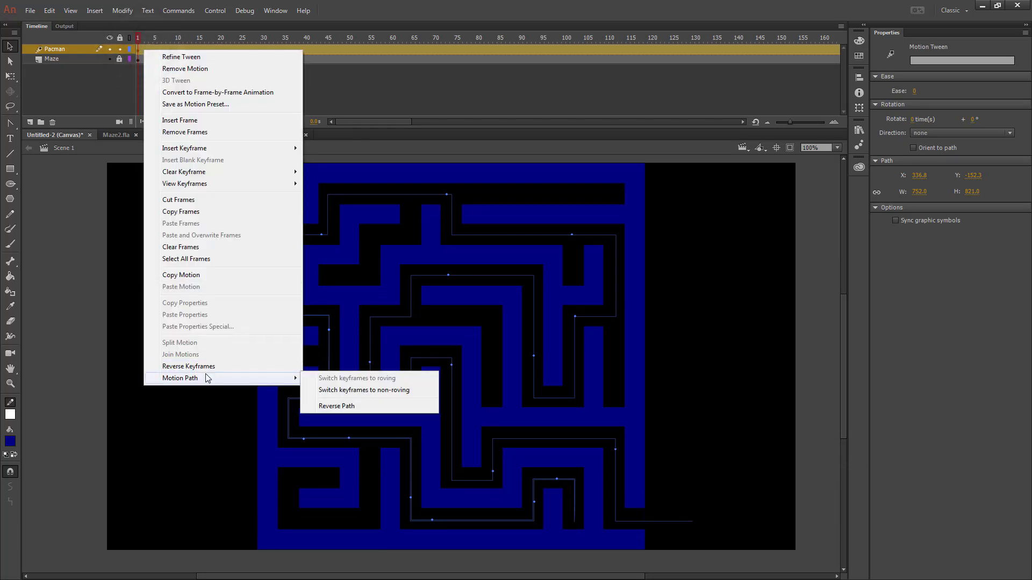
{"action": "left_click", "coordinate": [337, 406]}
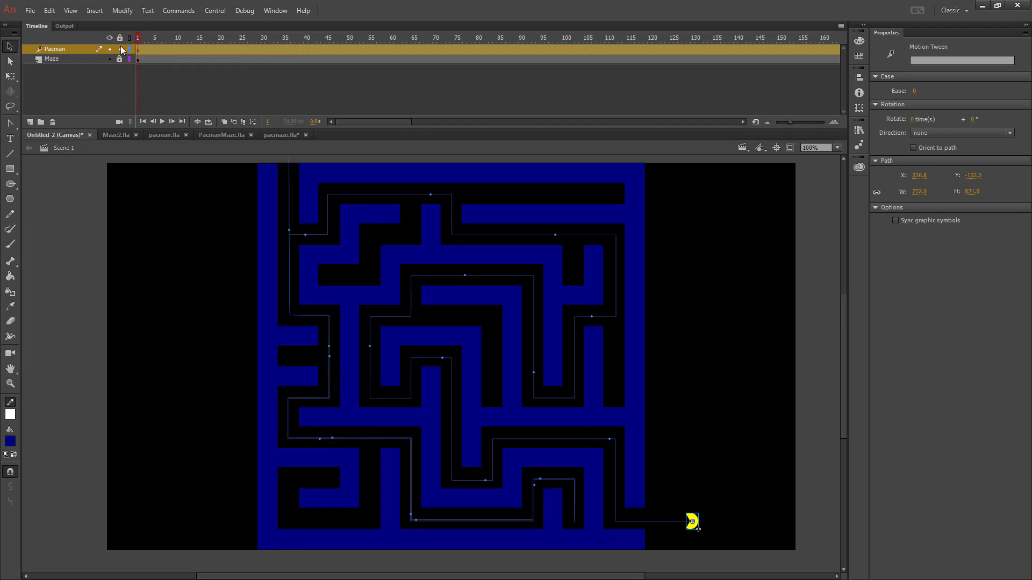
- Enable Orient to path on Pac-Man's tween and scrub the early frames to check his facing
{"action": "left_click_drag", "start_coordinate": [138, 37], "coordinate": [154, 126]}
{"action": "left_click", "coordinate": [912, 148]}
{"action": "left_click_drag", "start_coordinate": [134, 42], "coordinate": [258, 38]}
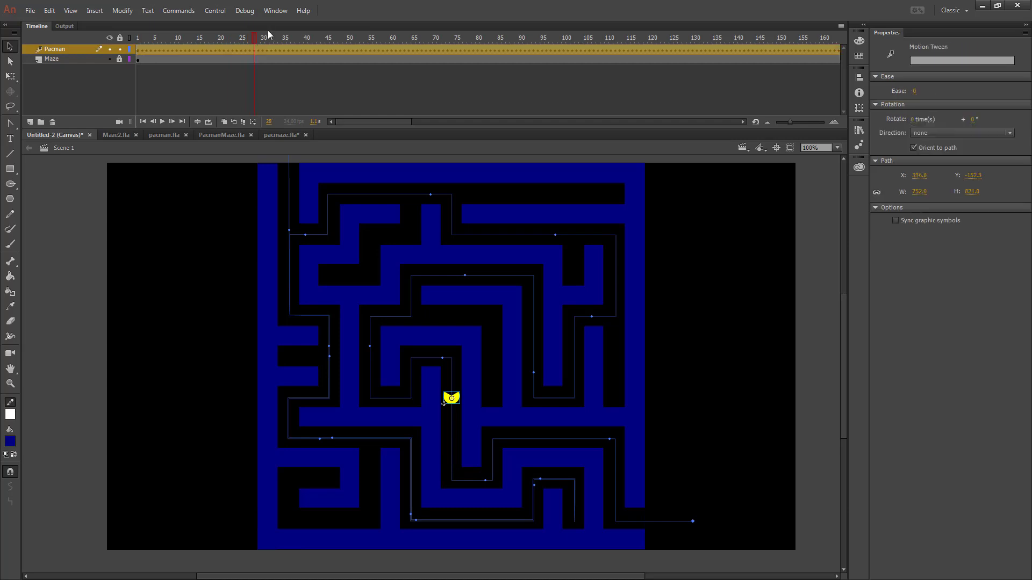
- Preview in the browser, then extend Pac-Man's tween and the Maze layer to frame 400 and retest
{"action": "key", "text": "ctrl+Return"}
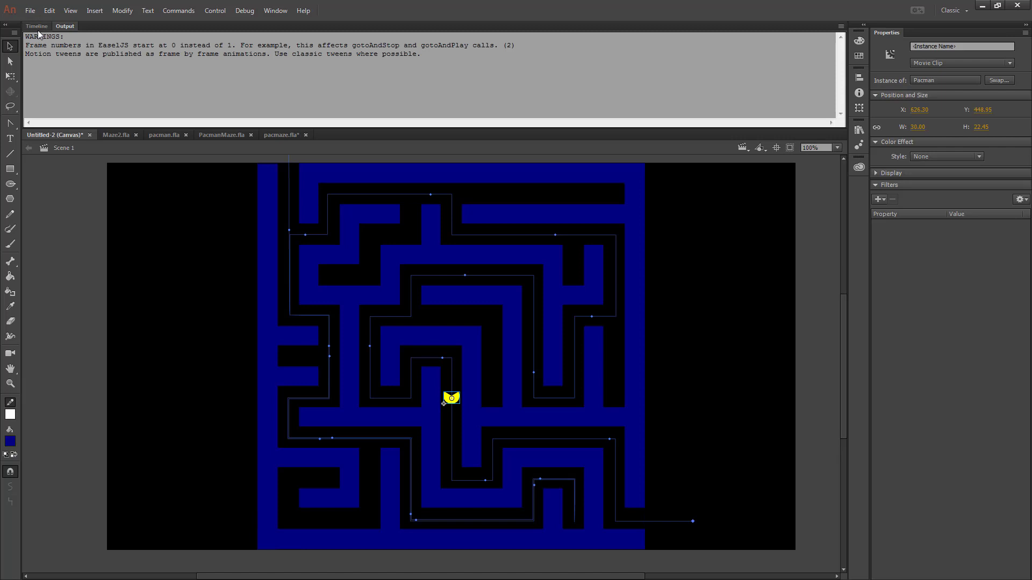
{"action": "left_click", "coordinate": [36, 26]}
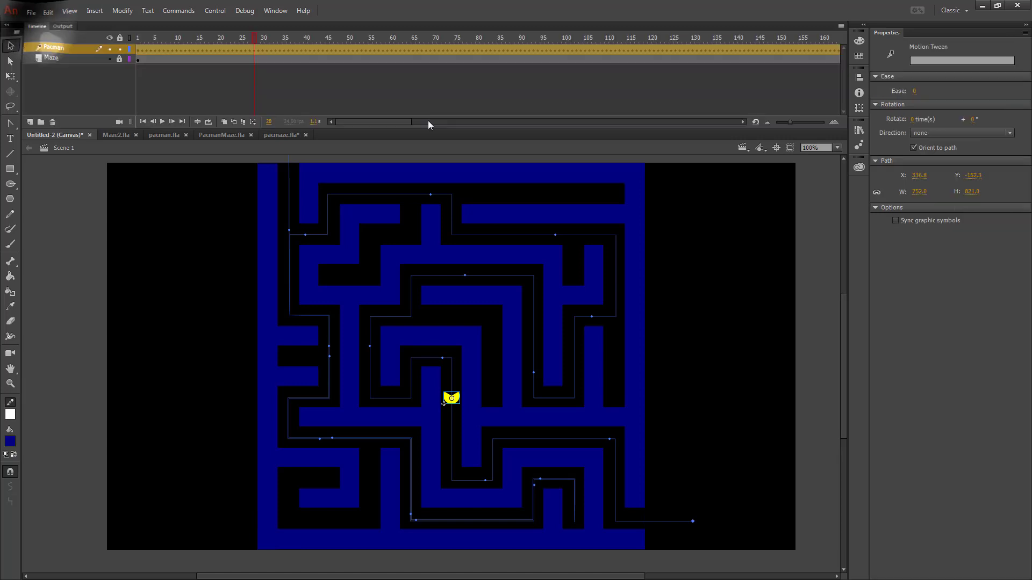
{"action": "left_click_drag", "start_coordinate": [361, 121], "coordinate": [437, 121]}
{"action": "left_click", "coordinate": [334, 83]}
{"action": "left_click_drag", "start_coordinate": [334, 49], "coordinate": [723, 57]}
{"action": "left_click", "coordinate": [721, 59]}
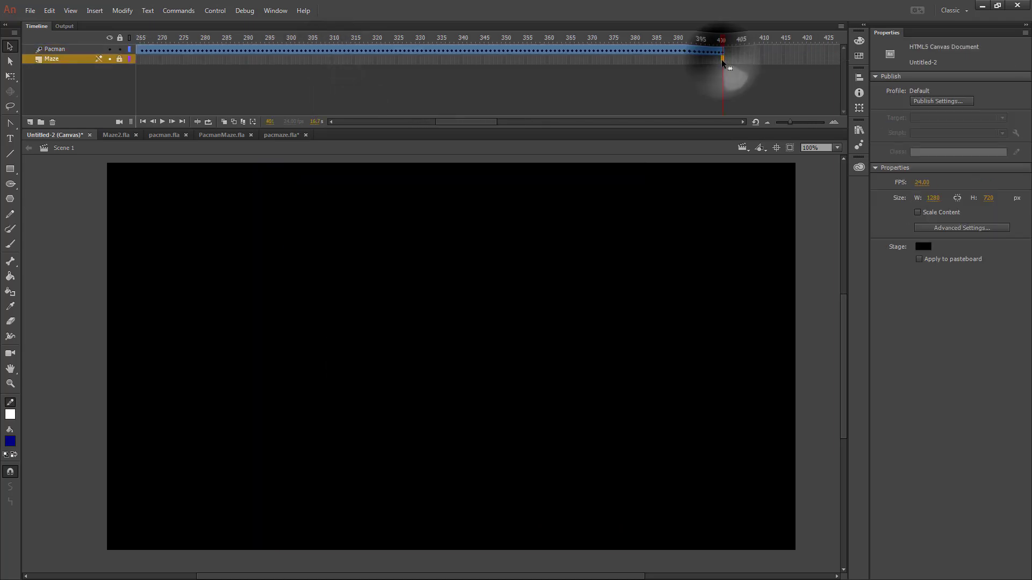
{"action": "right_click", "coordinate": [721, 59]}
{"action": "left_click", "coordinate": [759, 119]}
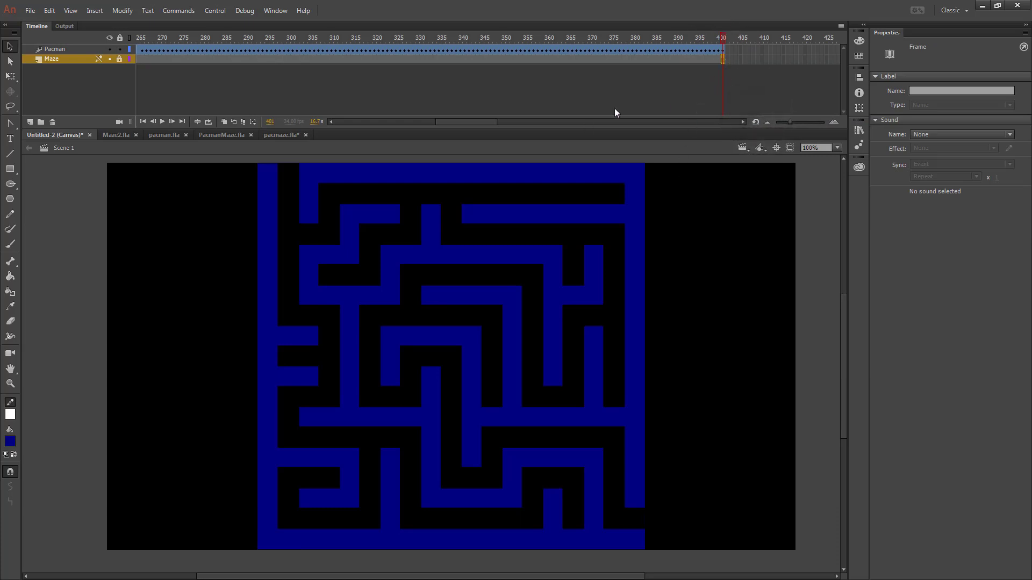
{"action": "key", "text": "ctrl+Return"}
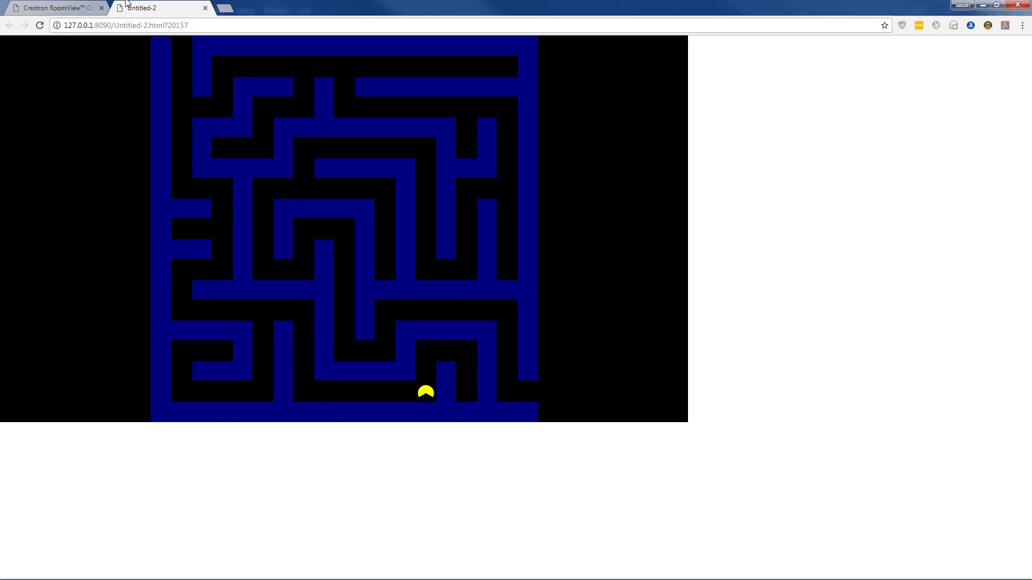
- Extend Pac-Man's tween and the Maze layer to frame 600 and check it in the browser
{"action": "key", "text": "alt+Tab"}
{"action": "left_click_drag", "start_coordinate": [723, 50], "coordinate": [817, 50]}
{"action": "left_click_drag", "start_coordinate": [917, 60], "coordinate": [676, 62]}
{"action": "right_click", "coordinate": [677, 63]}
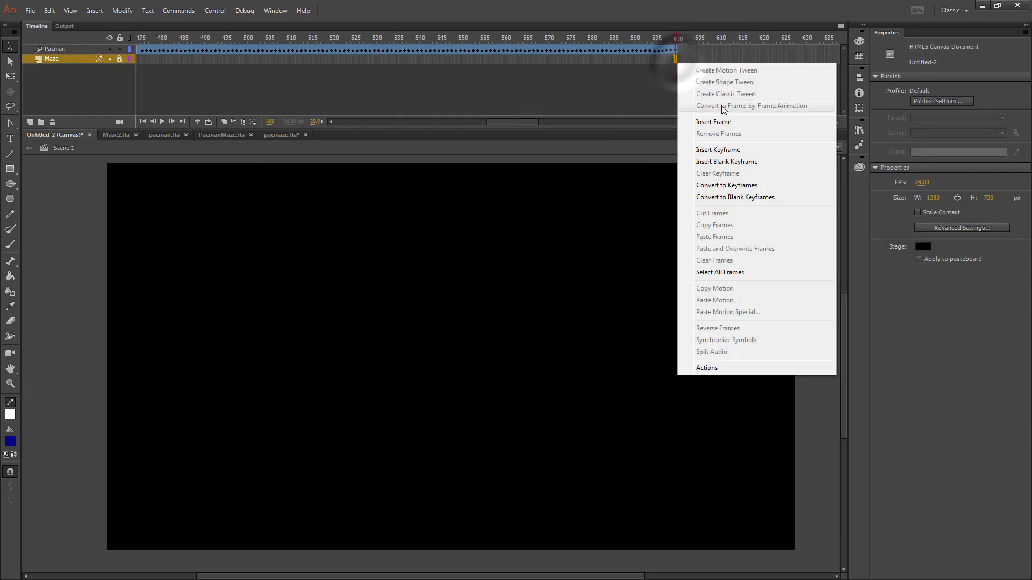
{"action": "left_click", "coordinate": [714, 121]}
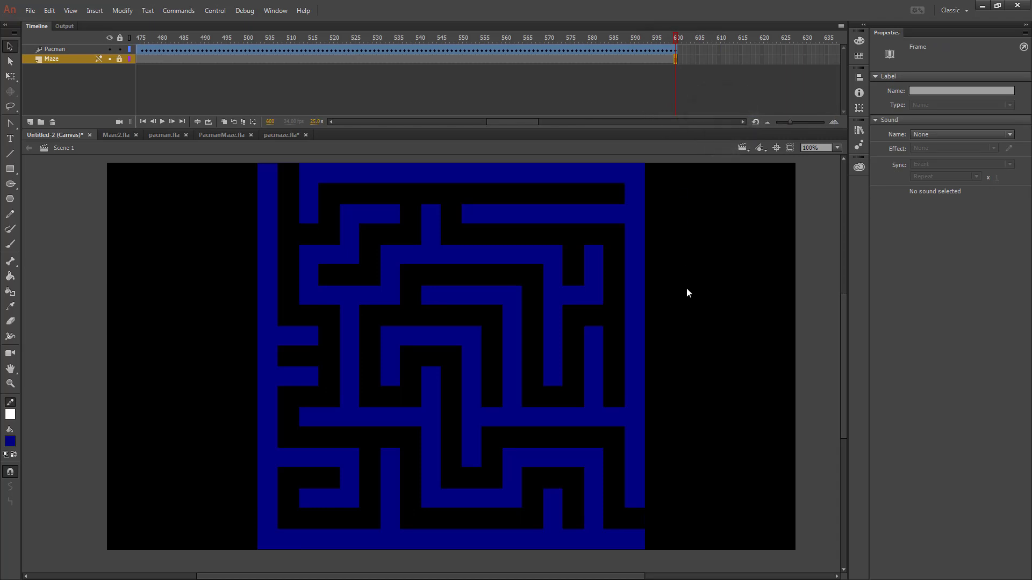
{"action": "key", "text": "ctrl+Return"}
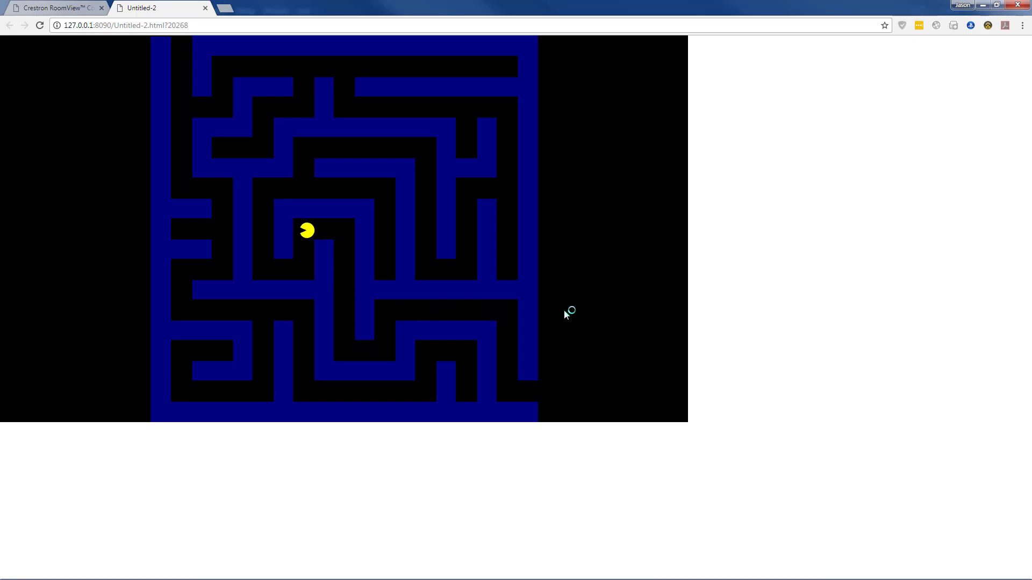
{"action": "key", "text": "alt+Tab"}
{"action": "left_click", "coordinate": [30, 11]}
{"action": "left_click", "coordinate": [54, 126]}
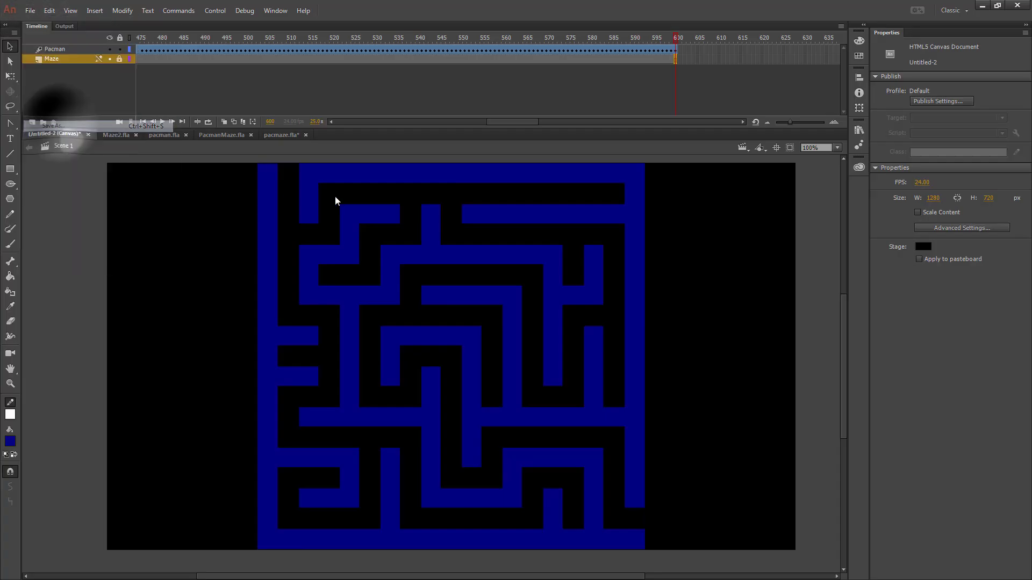
- Save as Maze.fla, set the publish output to Website/Animate/Maze, and publish as HTML5
{"action": "type", "text": "Maze"}
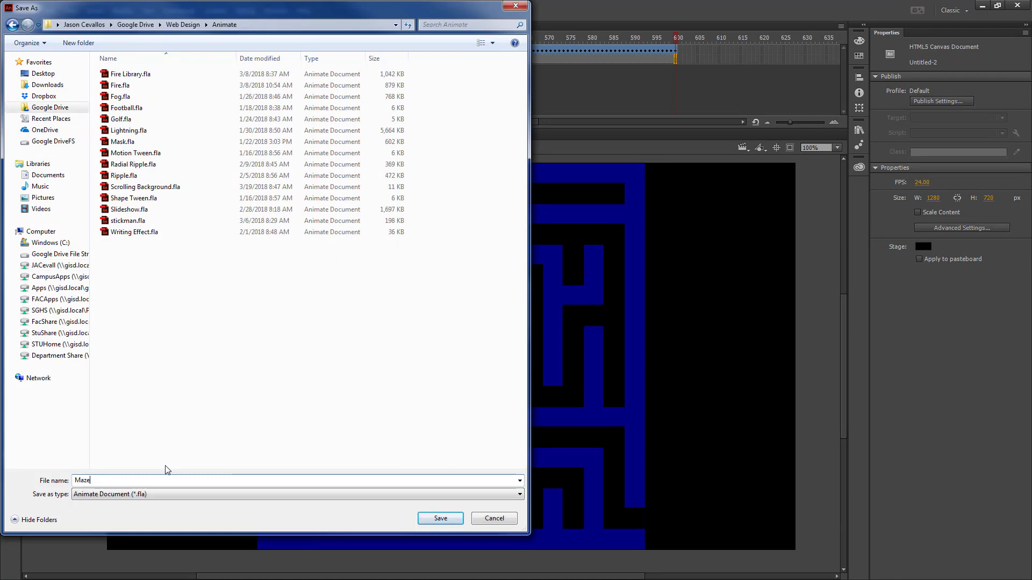
{"action": "key", "text": "Return"}
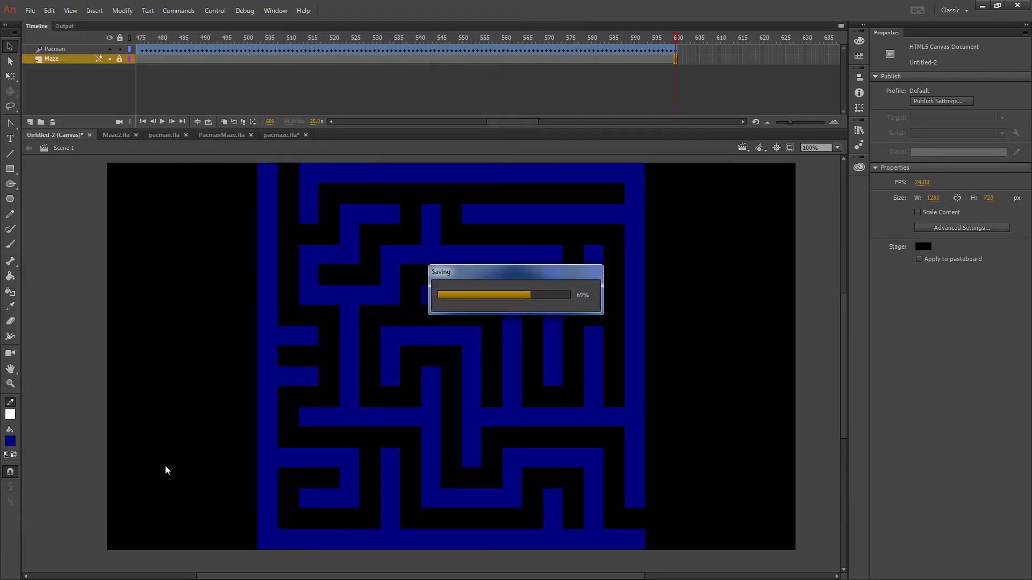
{"action": "left_click", "coordinate": [30, 11]}
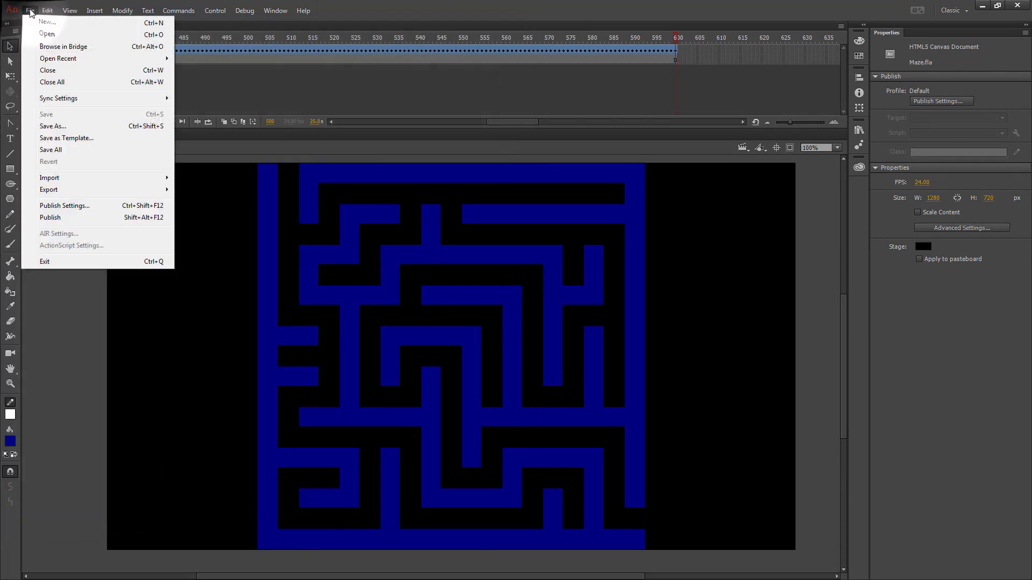
{"action": "left_click", "coordinate": [86, 205]}
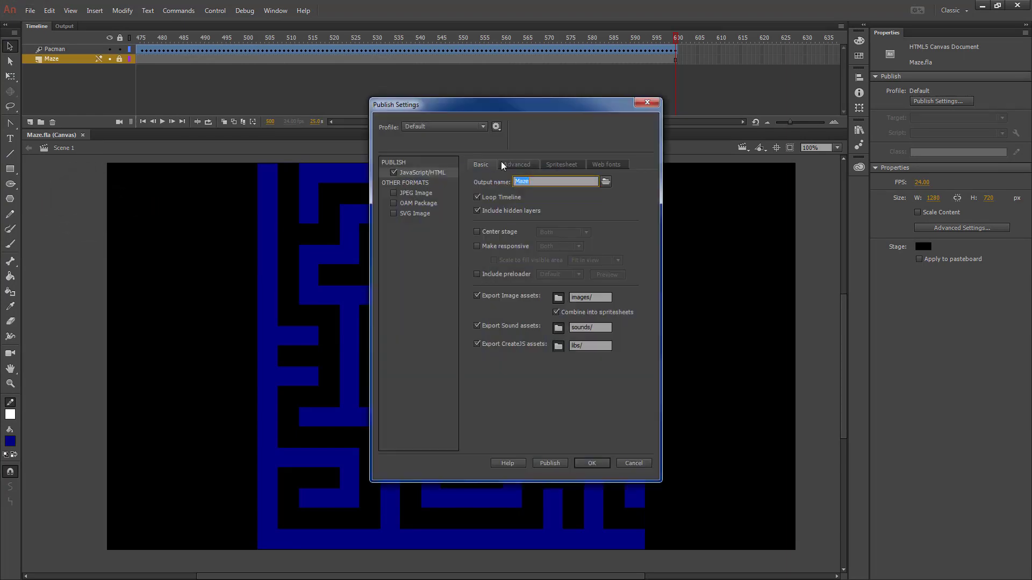
{"action": "left_click", "coordinate": [606, 181]}
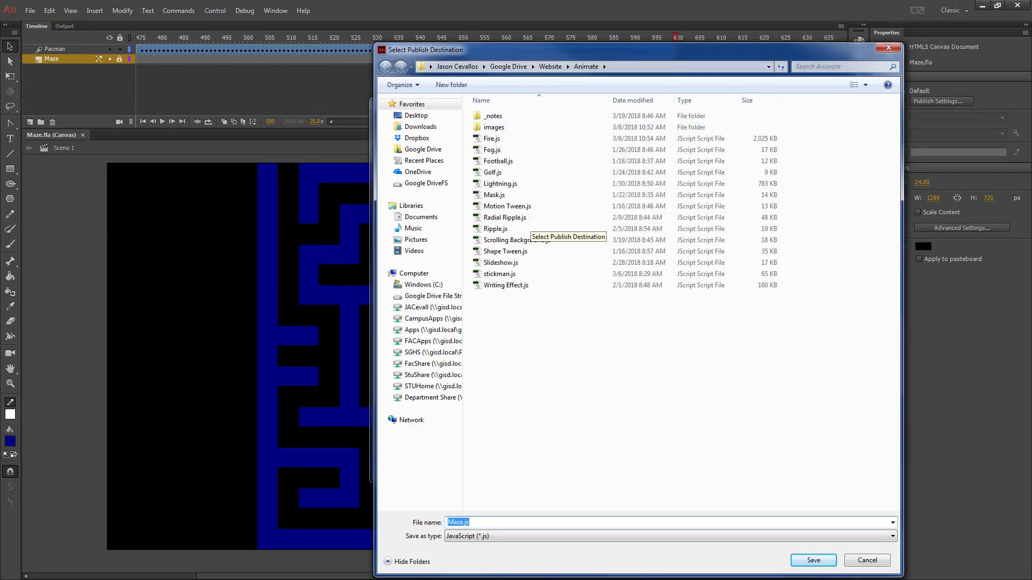
{"action": "left_click", "coordinate": [813, 559]}
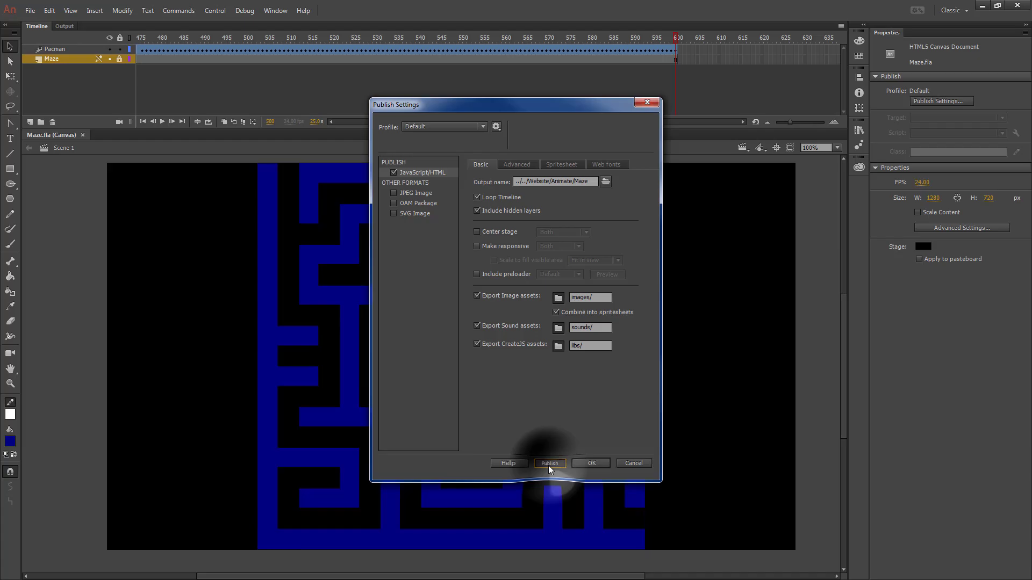
{"action": "left_click", "coordinate": [549, 464]}
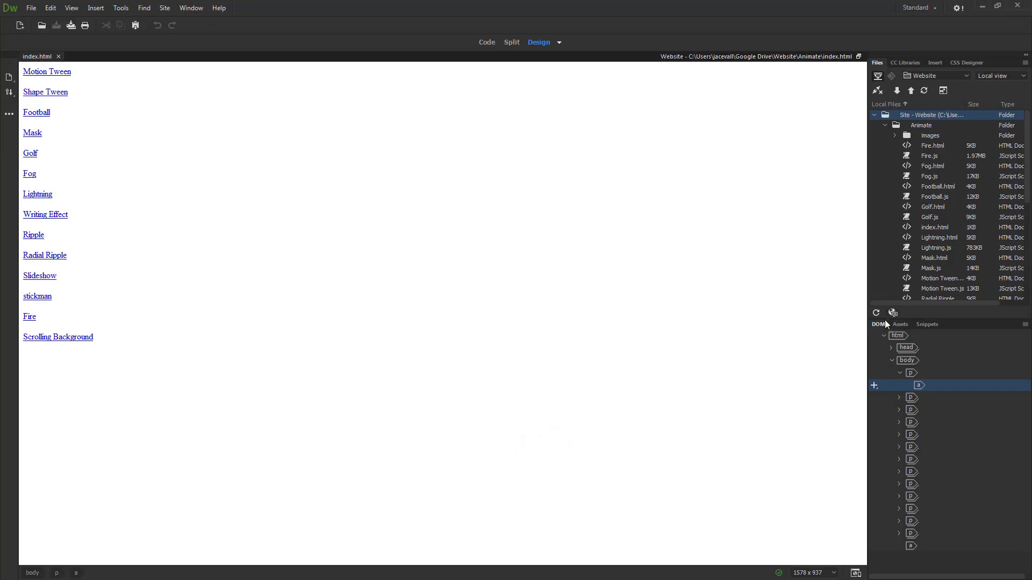
{"action": "left_click", "coordinate": [876, 313]}
- Add a Maze.html link below Scrolling Background in index.html, save, and upload the Animate folder
{"action": "left_click_drag", "start_coordinate": [936, 278], "coordinate": [57, 376]}
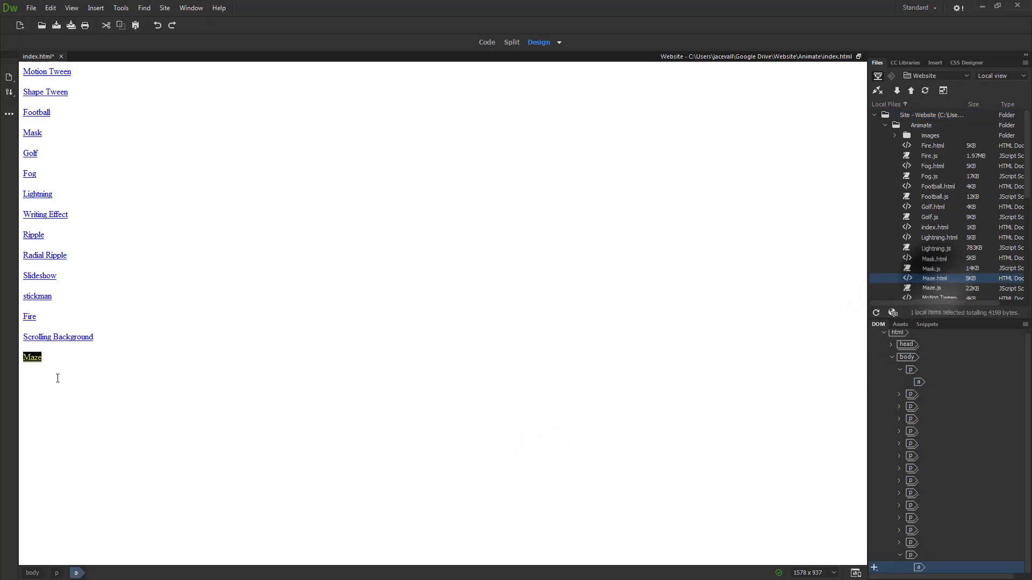
{"action": "left_click", "coordinate": [71, 25]}
{"action": "left_click", "coordinate": [925, 124]}
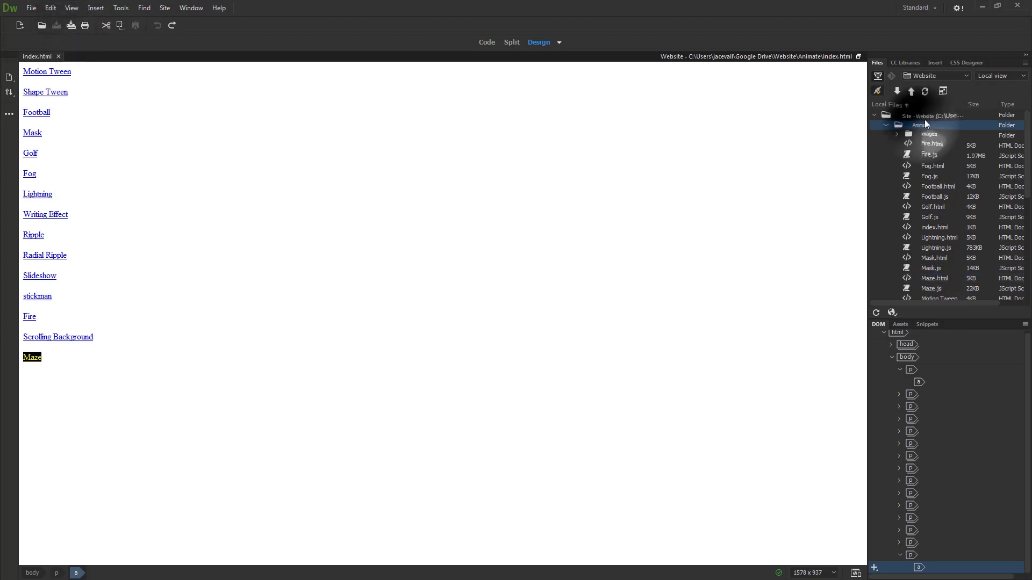
{"action": "left_click", "coordinate": [912, 90]}
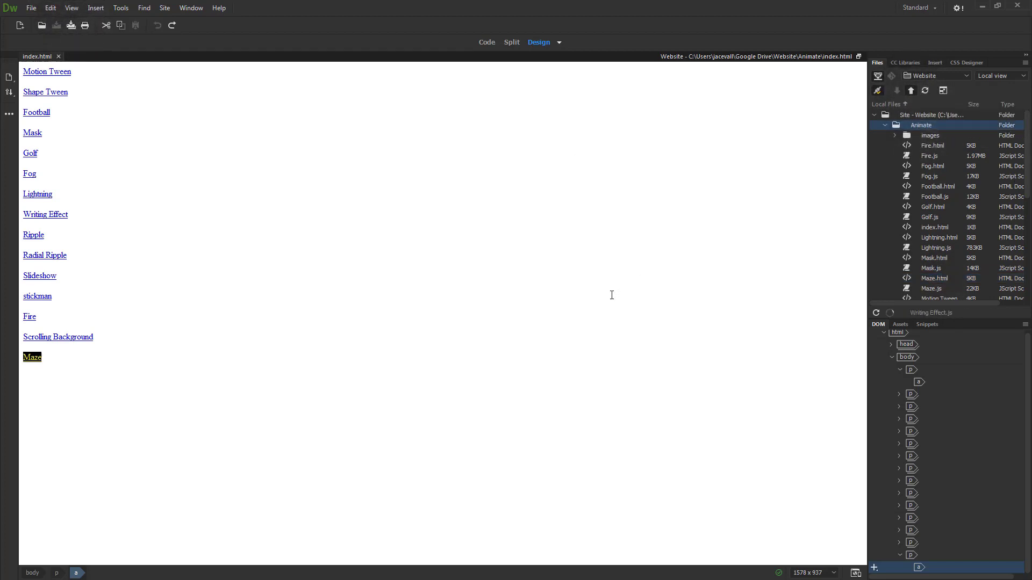